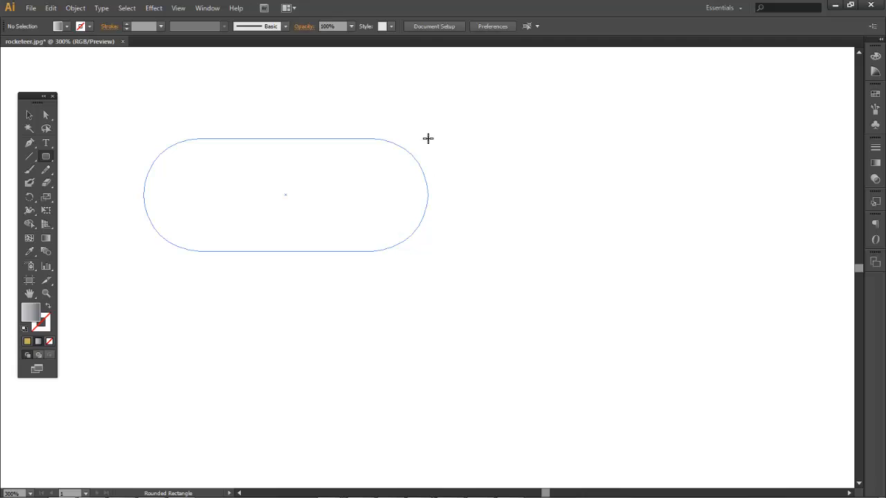
Drag out a wide rounded rectangle about 171 × 68 px, tuning the corners to a gentle radius
{"action": "key", "text": "Down"}
{"action": "key", "text": "Down"}
{"action": "key", "text": "Down"}
{"action": "key", "text": "Down"}
{"action": "key", "text": "Down"}
{"action": "key", "text": "Down"}
{"action": "key", "text": "Down"}
{"action": "key", "text": "Down"}
{"action": "key", "text": "Down"}
{"action": "key", "text": "Down"}
{"action": "key", "text": "Down"}
{"action": "key", "text": "Down"}
{"action": "key", "text": "Down"}
{"action": "key", "text": "Down"}
{"action": "key", "text": "Down"}
{"action": "key", "text": "Down"}
{"action": "key", "text": "Down"}
{"action": "key", "text": "Down"}
{"action": "key", "text": "Down"}
{"action": "key", "text": "Down"}
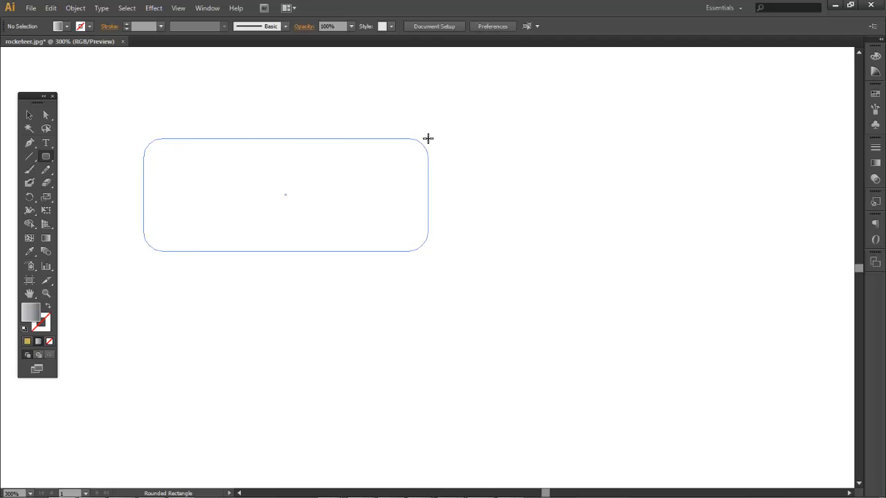
{"action": "key", "text": "Up"}
{"action": "key", "text": "Up"}
{"action": "key", "text": "Up"}
{"action": "key", "text": "Up"}
{"action": "key", "text": "Up"}
{"action": "key", "text": "Up"}
{"action": "key", "text": "Up"}
{"action": "key", "text": "Up"}
{"action": "key", "text": "Up"}
{"action": "key", "text": "Up"}
{"action": "key", "text": "Down"}
{"action": "key", "text": "Down"}
{"action": "key", "text": "Down"}
{"action": "key", "text": "Down"}
{"action": "key", "text": "Up"}
{"action": "key", "text": "Up"}
{"action": "key", "text": "Up"}
{"action": "key", "text": "Up"}
Complete the grey gradient rectangle and move it slightly left and down to X 461, Y 358 px
{"action": "left_click_drag", "start_coordinate": [428, 138], "coordinate": [428, 138]}
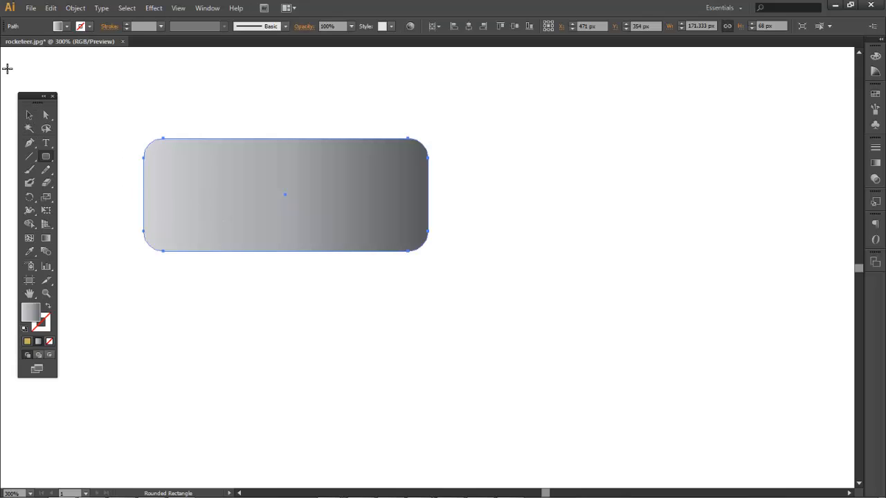
{"action": "left_click", "coordinate": [28, 116]}
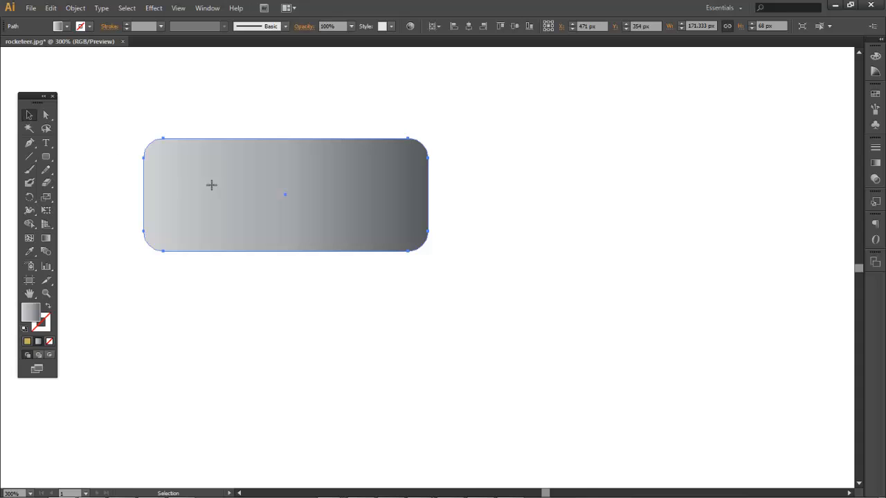
{"action": "left_click_drag", "start_coordinate": [211, 185], "coordinate": [551, 319]}
{"action": "key", "text": "ctrl+equal"}
{"action": "key", "text": "ctrl+equal"}
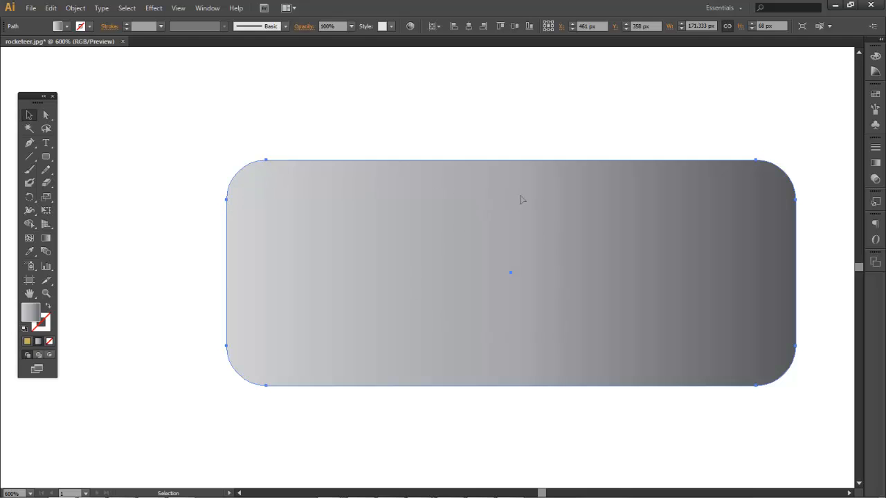
Test nudging the top-left anchor up and down, then undo to restore the original shape
{"action": "left_click", "coordinate": [47, 116]}
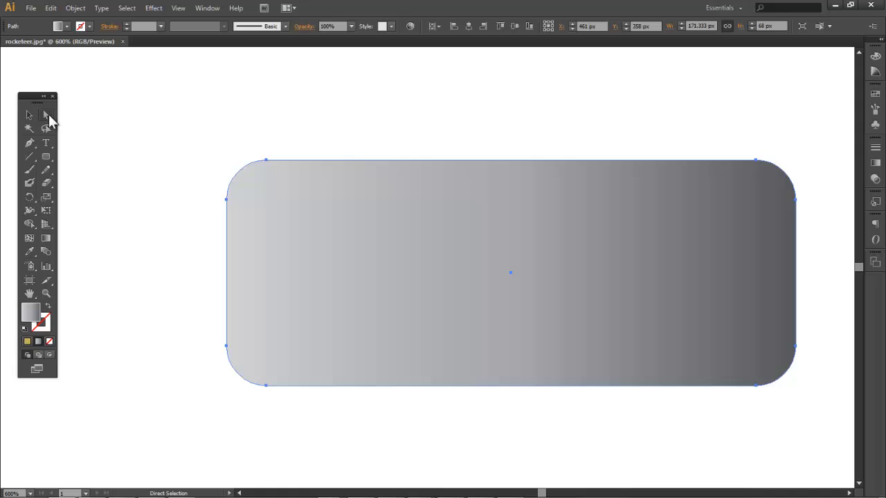
{"action": "left_click", "coordinate": [269, 162]}
{"action": "key", "text": "Up"}
{"action": "key", "text": "Up"}
{"action": "key", "text": "Up"}
{"action": "key", "text": "Up"}
{"action": "key", "text": "Up"}
{"action": "key", "text": "Up"}
{"action": "key", "text": "Up"}
{"action": "key", "text": "Up"}
{"action": "key", "text": "Up"}
{"action": "key", "text": "Up"}
{"action": "key", "text": "Up"}
{"action": "key", "text": "Up"}
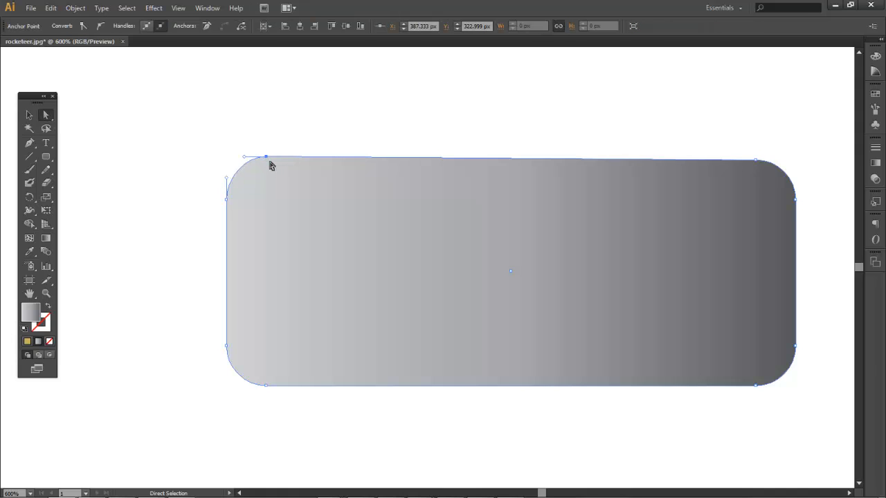
{"action": "key", "text": "Up"}
{"action": "key", "text": "Up"}
{"action": "key", "text": "Up"}
{"action": "key", "text": "Up"}
{"action": "key", "text": "Up"}
{"action": "key", "text": "Up"}
{"action": "key", "text": "Up"}
{"action": "key", "text": "Up"}
{"action": "key", "text": "Up"}
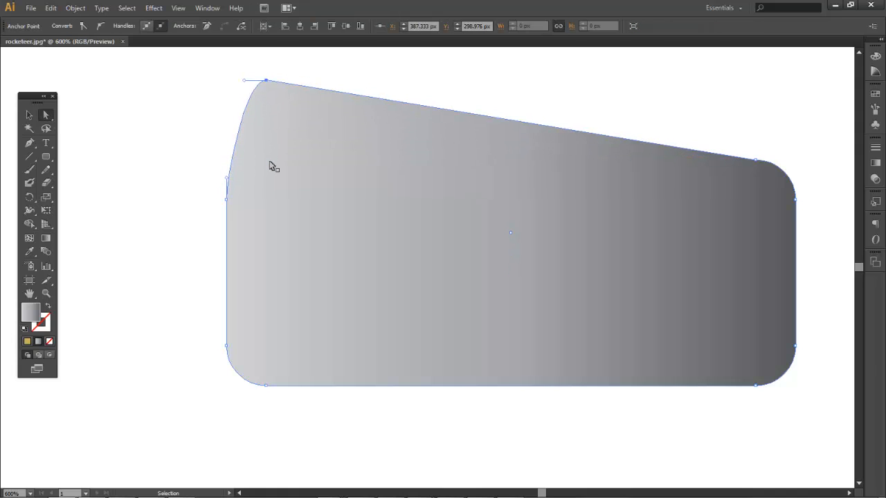
{"action": "key", "text": "Down"}
{"action": "key", "text": "Down"}
{"action": "key", "text": "Down"}
{"action": "key", "text": "Down"}
{"action": "key", "text": "Down"}
{"action": "key", "text": "Down"}
{"action": "key", "text": "Down"}
{"action": "key", "text": "Down"}
{"action": "key", "text": "Down"}
{"action": "key", "text": "Down"}
{"action": "key", "text": "Down"}
{"action": "key", "text": "Down"}
{"action": "key", "text": "Down"}
{"action": "key", "text": "Down"}
{"action": "key", "text": "Down"}
{"action": "key", "text": "Down"}
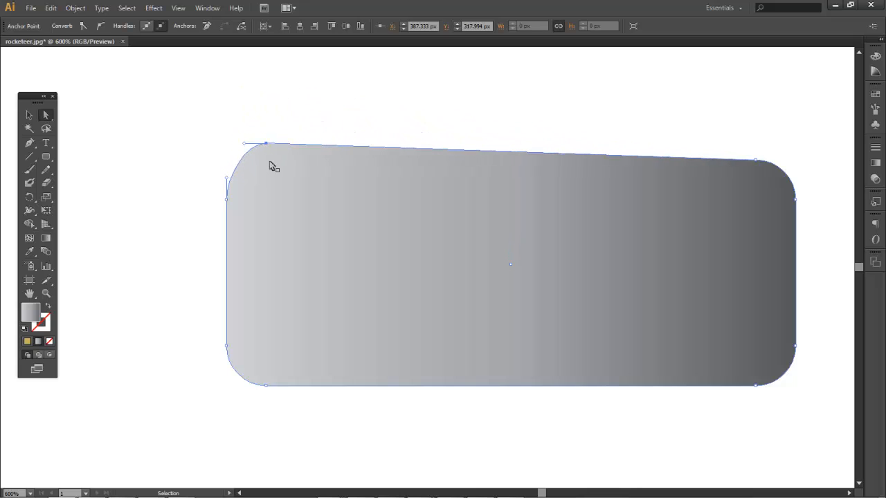
{"action": "key", "text": "Down"}
{"action": "key", "text": "ctrl+z"}
{"action": "key", "text": "ctrl+z"}
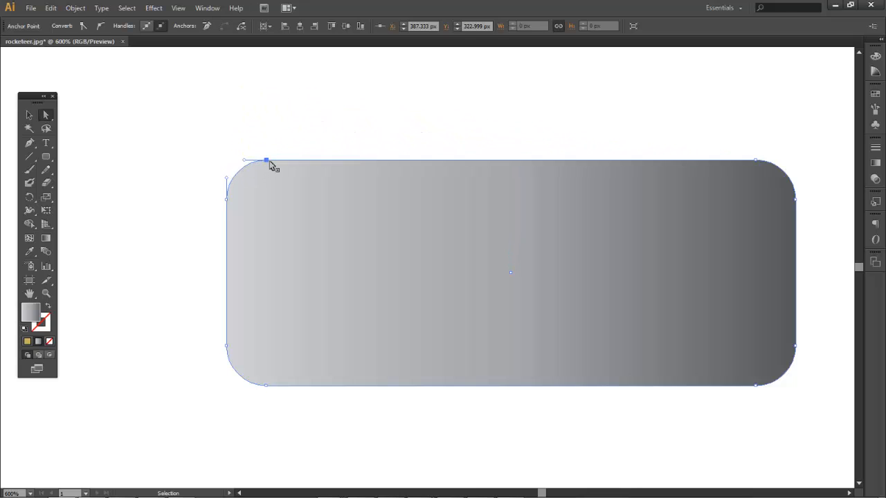
Move the whole rectangle left to X 418 px, Y 342.417 px
{"action": "left_click", "coordinate": [28, 116]}
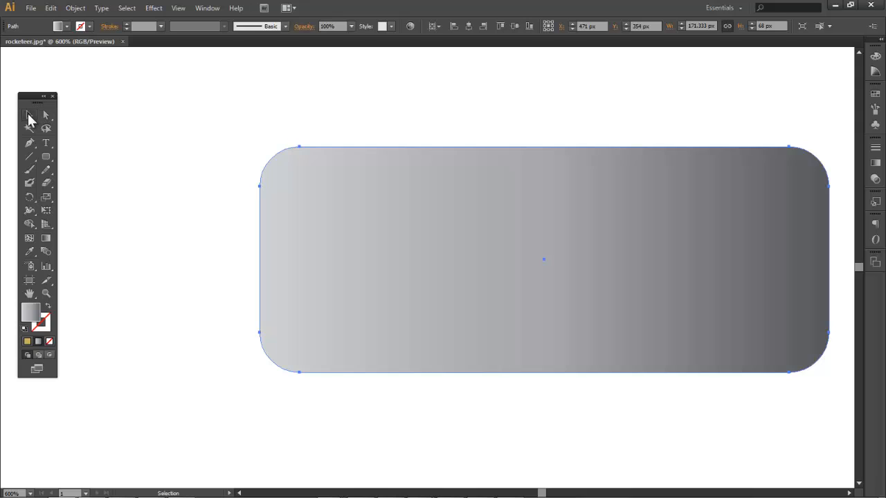
{"action": "left_click_drag", "start_coordinate": [402, 214], "coordinate": [282, 215]}
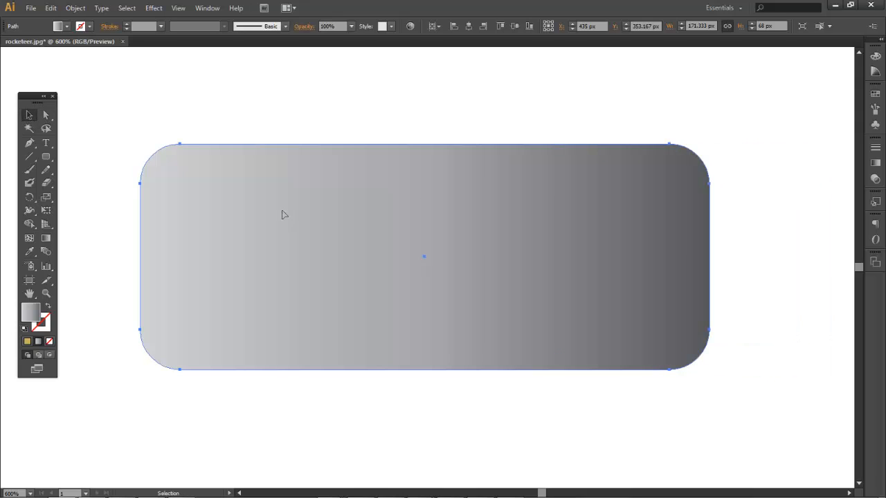
{"action": "key", "text": "ctrl+minus"}
{"action": "key", "text": "e"}
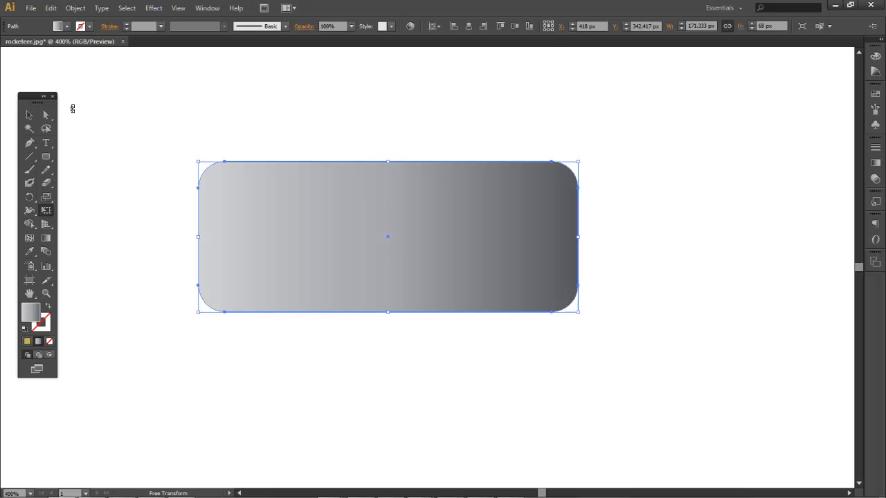
Give the rectangle a black stroke at 3 pt weight
{"action": "left_click", "coordinate": [67, 26]}
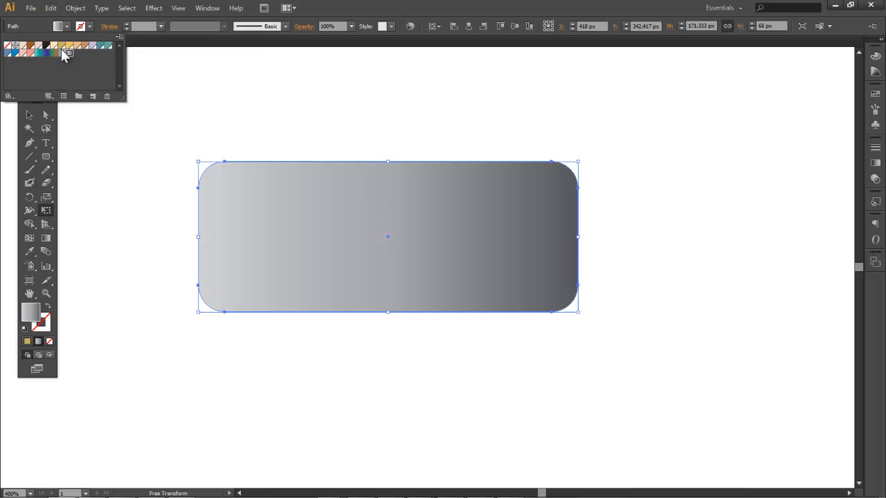
{"action": "left_click", "coordinate": [88, 30]}
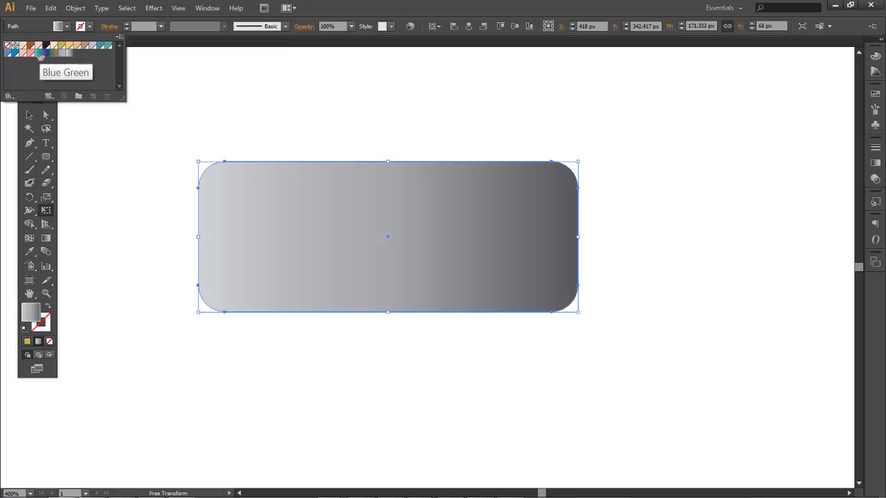
{"action": "left_click", "coordinate": [46, 49]}
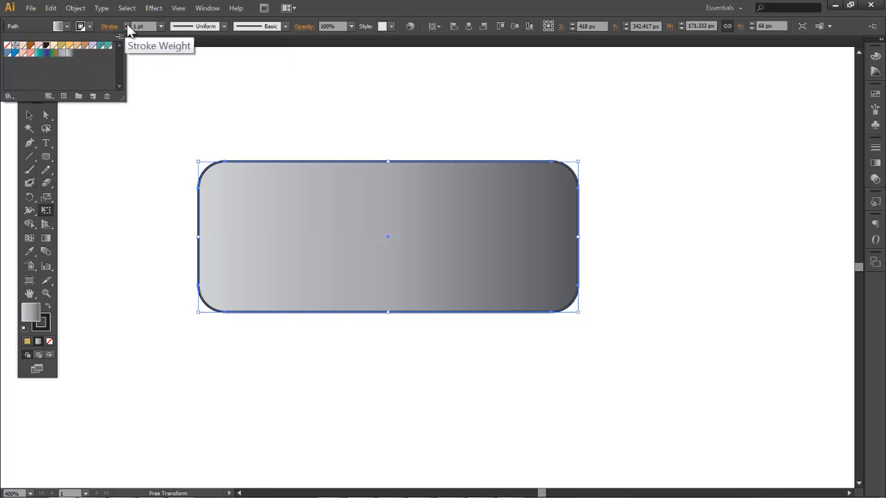
{"action": "key", "text": "Escape"}
{"action": "left_click", "coordinate": [128, 24]}
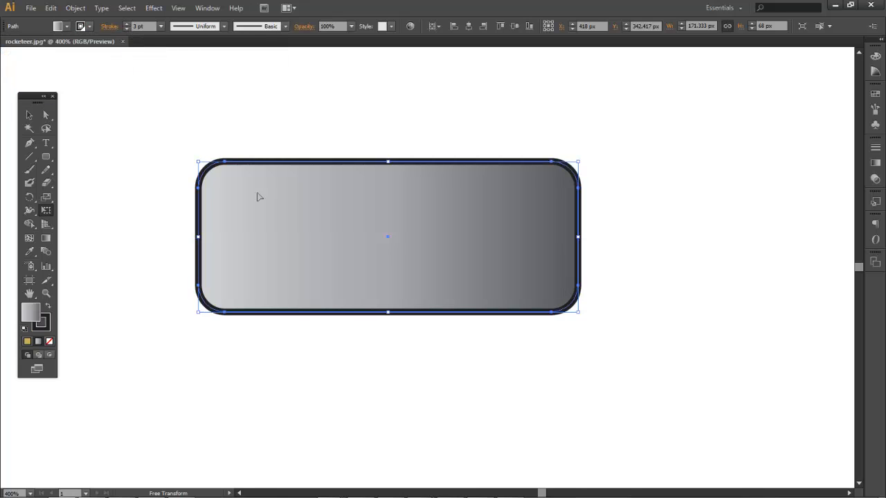
Move the rectangle further left to X 395.75 px, Y 340.917 px and deselect it
{"action": "left_click_drag", "start_coordinate": [253, 205], "coordinate": [203, 201]}
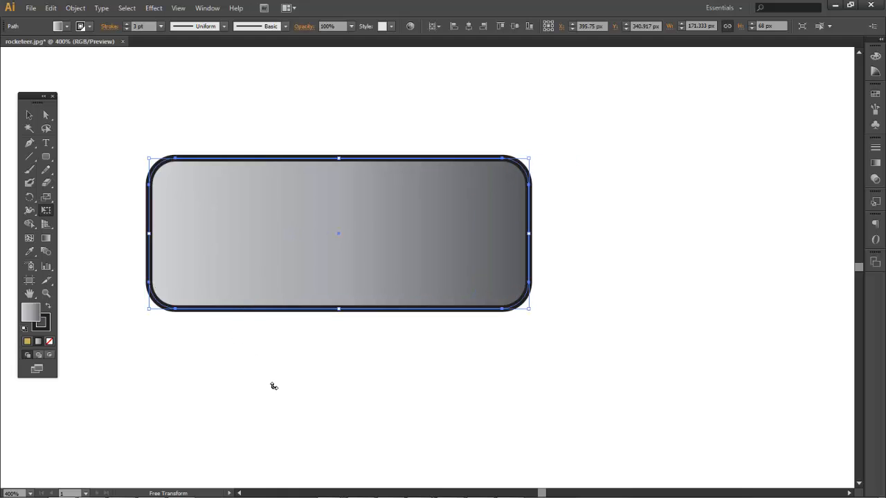
{"action": "left_click", "coordinate": [31, 114]}
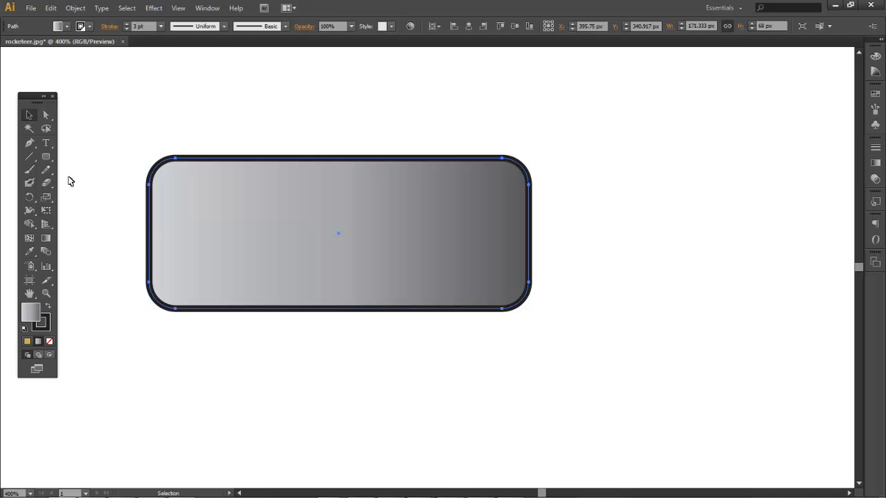
{"action": "left_click", "coordinate": [109, 208]}
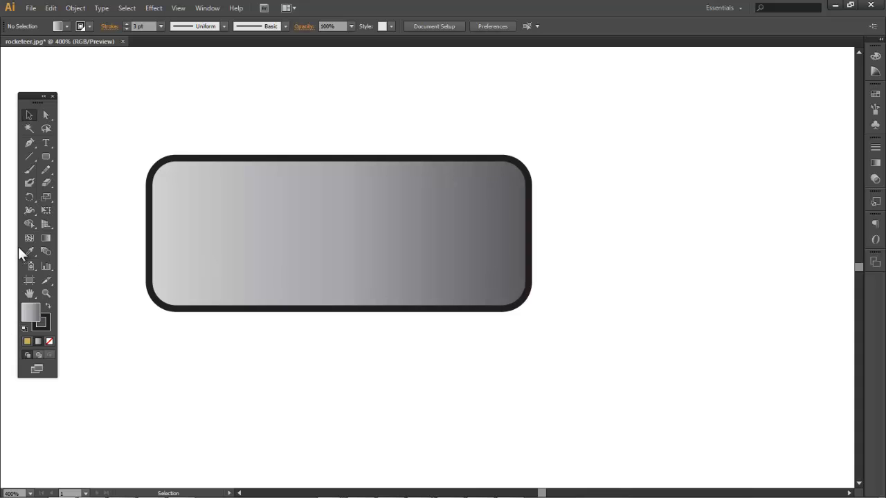
Tear off the Width Tool flyout into a floating panel and move it aside
{"action": "left_click", "coordinate": [27, 211]}
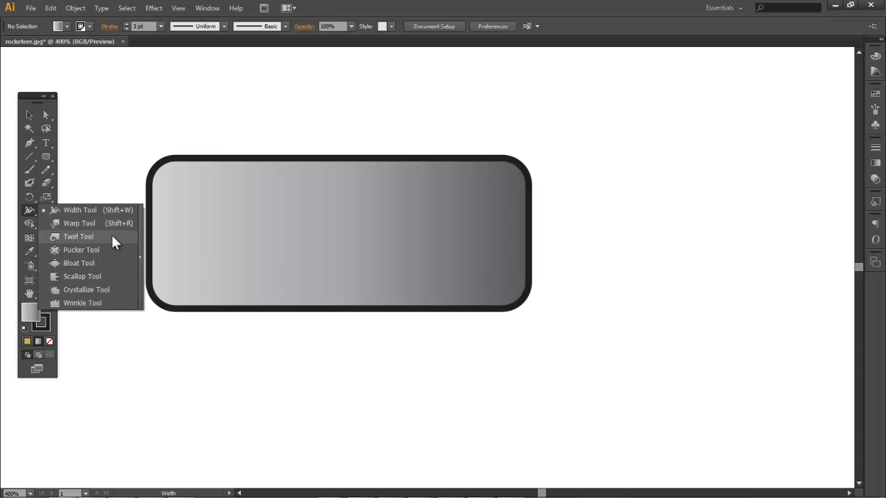
{"action": "left_click", "coordinate": [139, 260]}
{"action": "left_click_drag", "start_coordinate": [123, 220], "coordinate": [160, 97]}
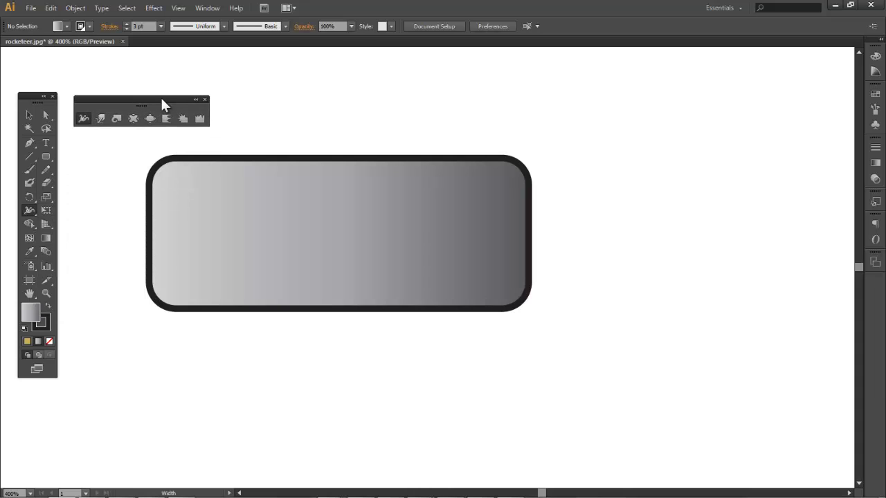
Widen the outline from the bottom edge with the Width Tool, undoing the top-edge attempts
{"action": "left_click", "coordinate": [82, 120]}
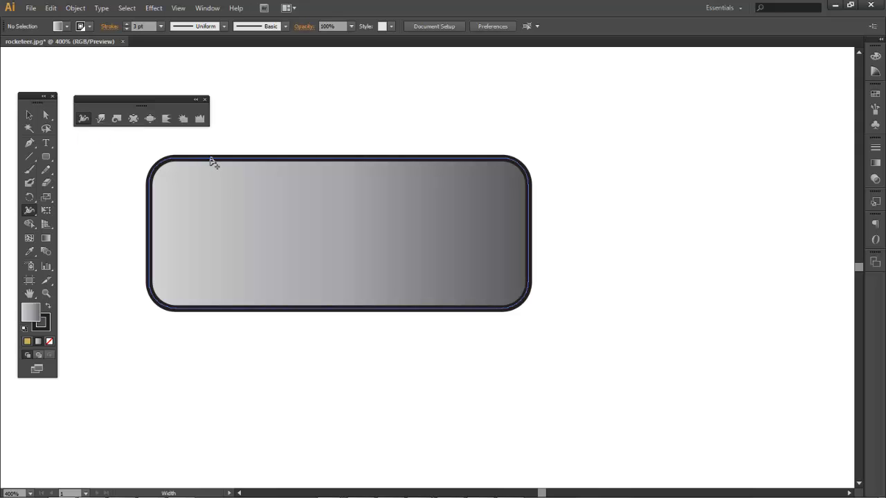
{"action": "left_click_drag", "start_coordinate": [211, 160], "coordinate": [218, 139]}
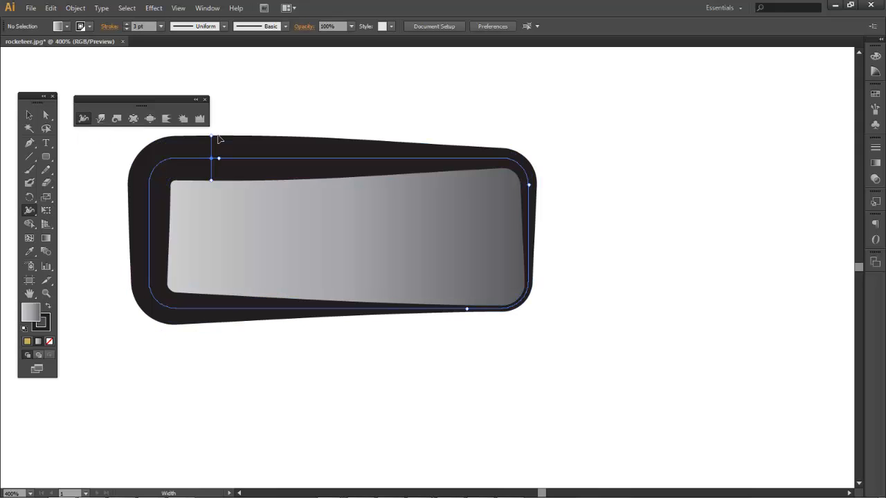
{"action": "key", "text": "ctrl+z"}
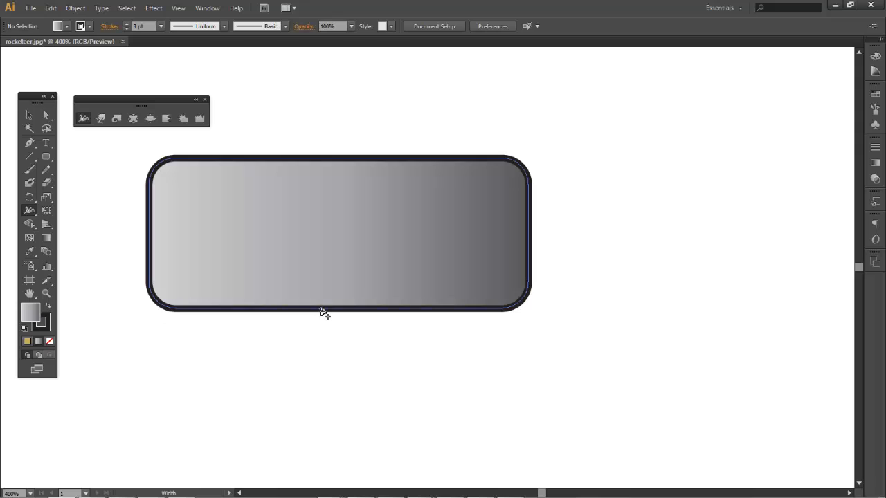
{"action": "left_click_drag", "start_coordinate": [322, 309], "coordinate": [322, 322]}
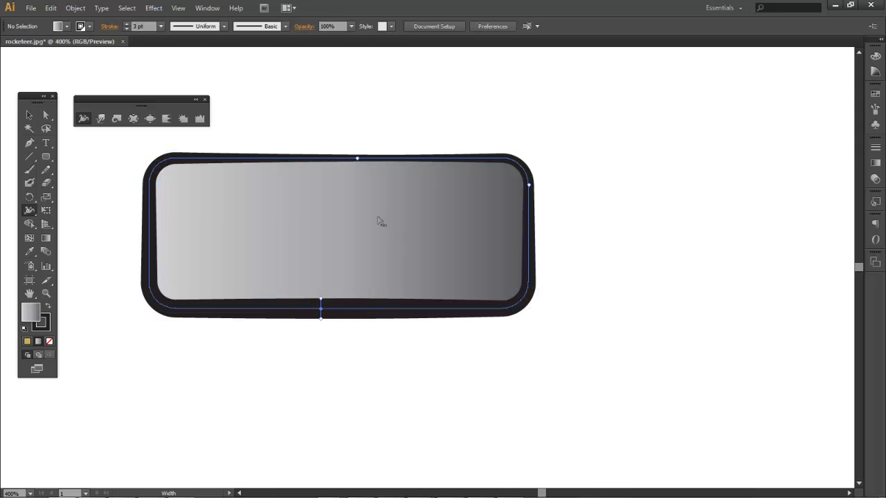
{"action": "left_click_drag", "start_coordinate": [328, 161], "coordinate": [330, 149]}
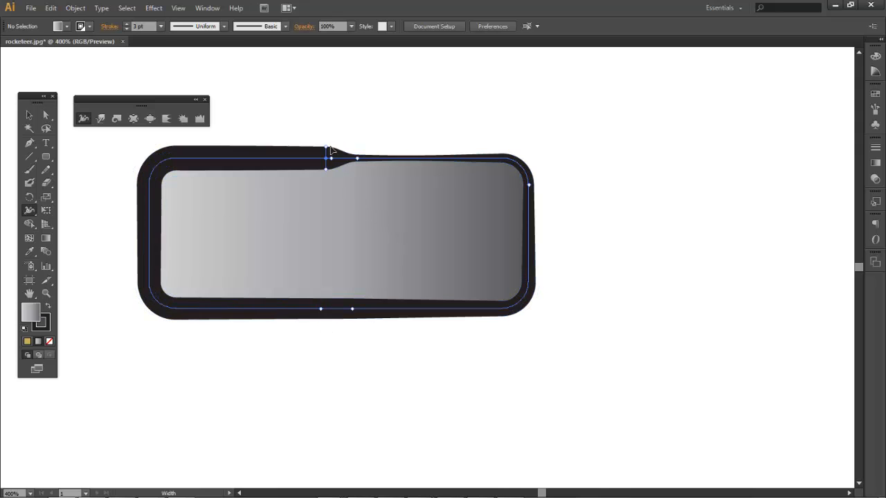
{"action": "key", "text": "ctrl+z"}
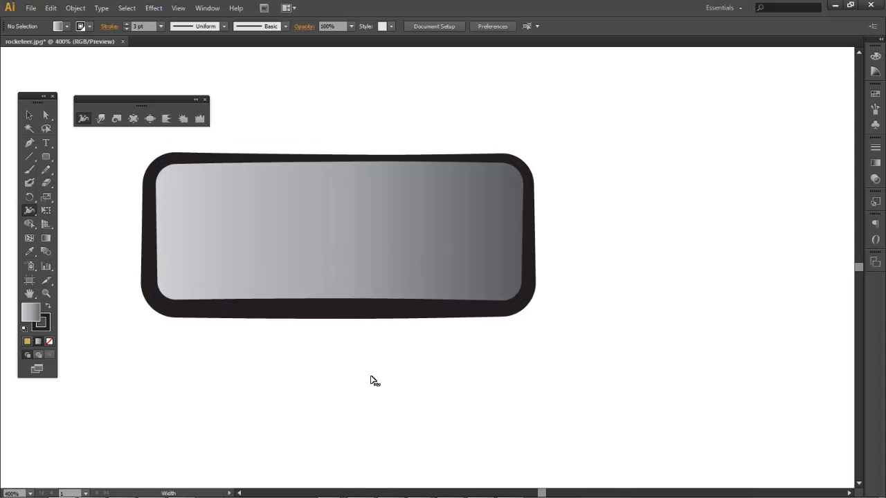
{"action": "left_click", "coordinate": [101, 120]}
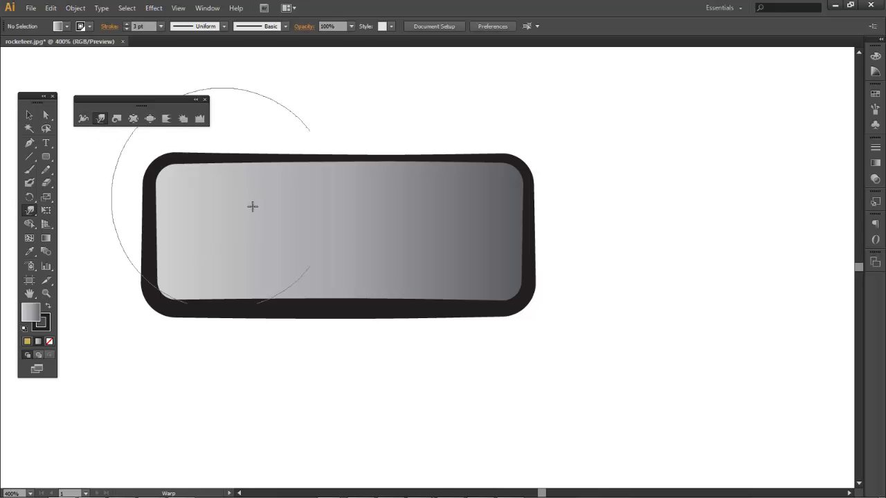
{"action": "left_click_drag", "start_coordinate": [253, 206], "coordinate": [383, 159]}
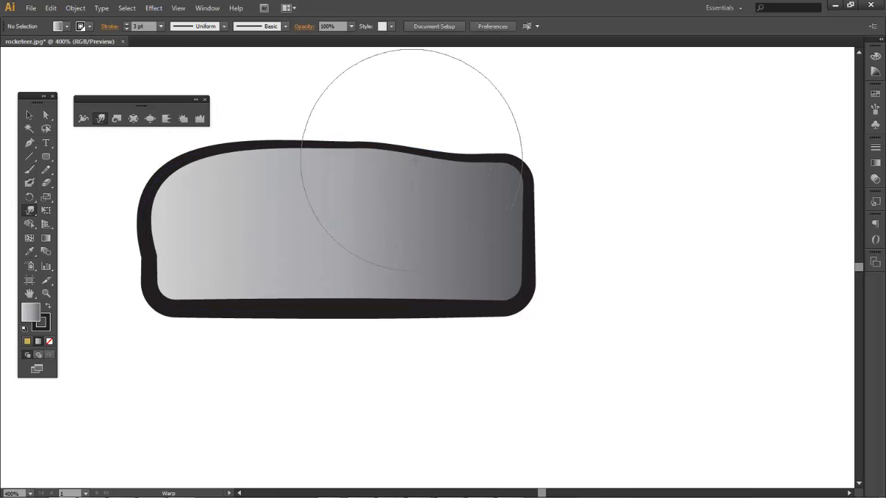
{"action": "mouse_move", "coordinate": [386, 122]}
{"action": "left_mouse_down"}
{"action": "mouse_move", "coordinate": [465, 162]}
{"action": "mouse_move", "coordinate": [482, 186]}
{"action": "mouse_move", "coordinate": [462, 312]}
{"action": "left_mouse_up"}
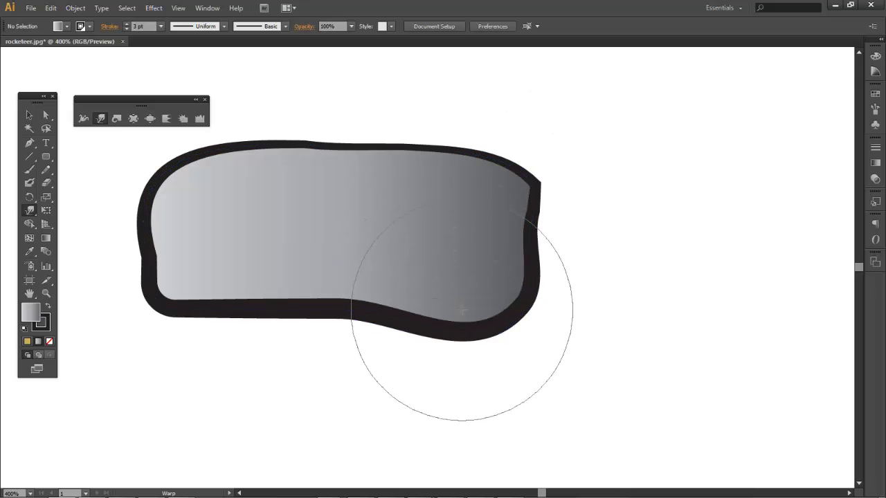
{"action": "mouse_move", "coordinate": [398, 306]}
{"action": "left_mouse_down"}
{"action": "mouse_move", "coordinate": [307, 308]}
{"action": "mouse_move", "coordinate": [225, 328]}
{"action": "left_mouse_up"}
{"action": "key", "text": "v"}
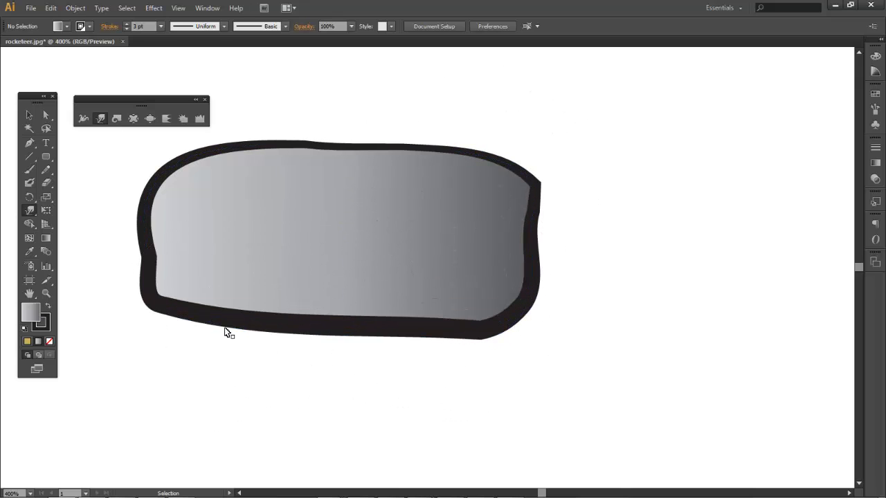
{"action": "key", "text": "ctrl+z"}
{"action": "key", "text": "shift+r"}
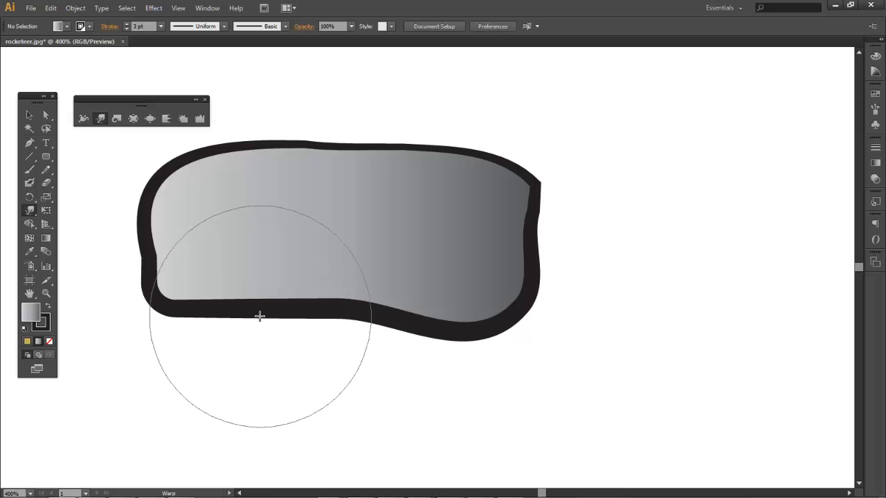
{"action": "left_click_drag", "start_coordinate": [248, 336], "coordinate": [248, 337]}
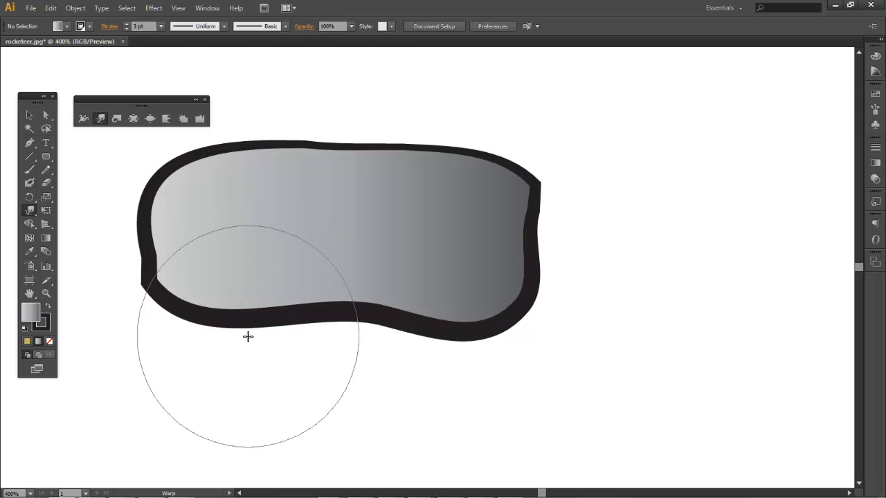
{"action": "key", "text": "ctrl+z"}
{"action": "key", "text": "ctrl+z"}
{"action": "key", "text": "ctrl+z"}
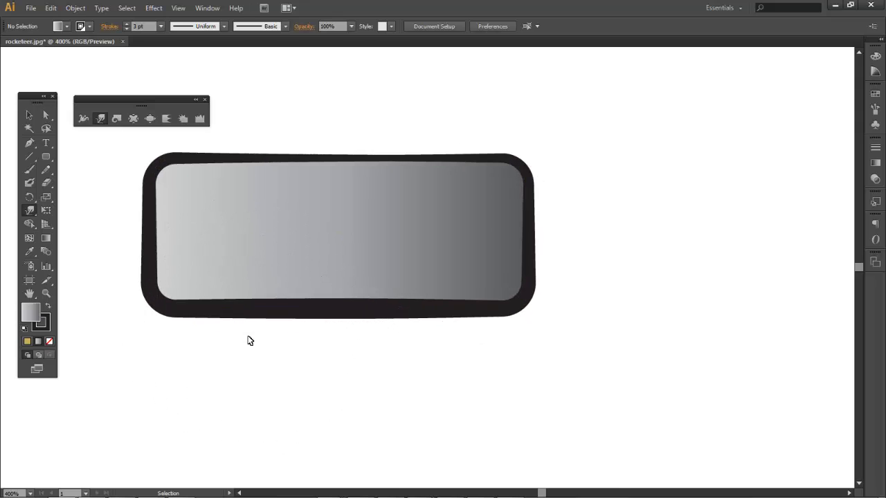
{"action": "left_click", "coordinate": [117, 119]}
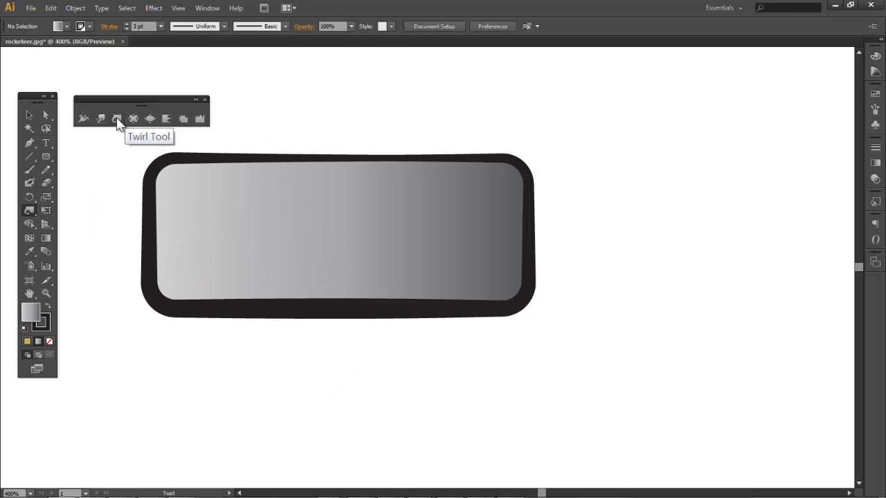
{"action": "left_click_drag", "start_coordinate": [498, 194], "coordinate": [498, 198]}
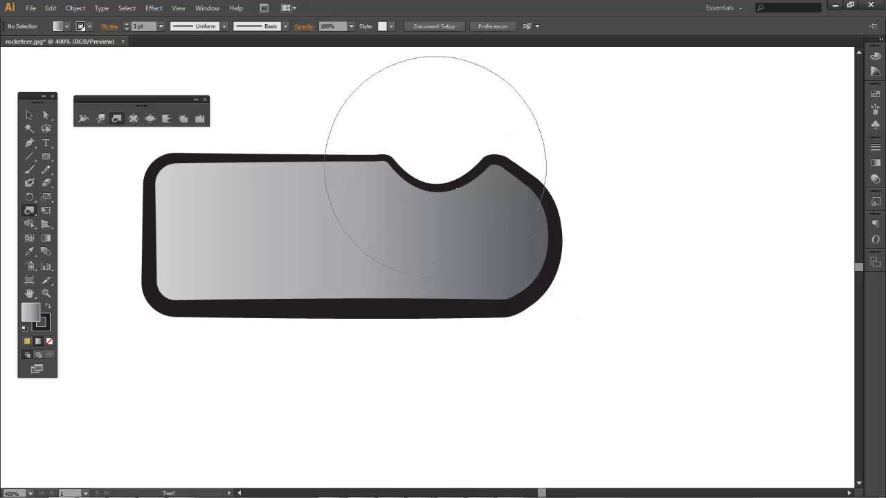
{"action": "mouse_move", "coordinate": [436, 166]}
{"action": "left_mouse_down"}
{"action": "mouse_move", "coordinate": [485, 201]}
{"action": "mouse_move", "coordinate": [478, 223]}
{"action": "left_mouse_up"}
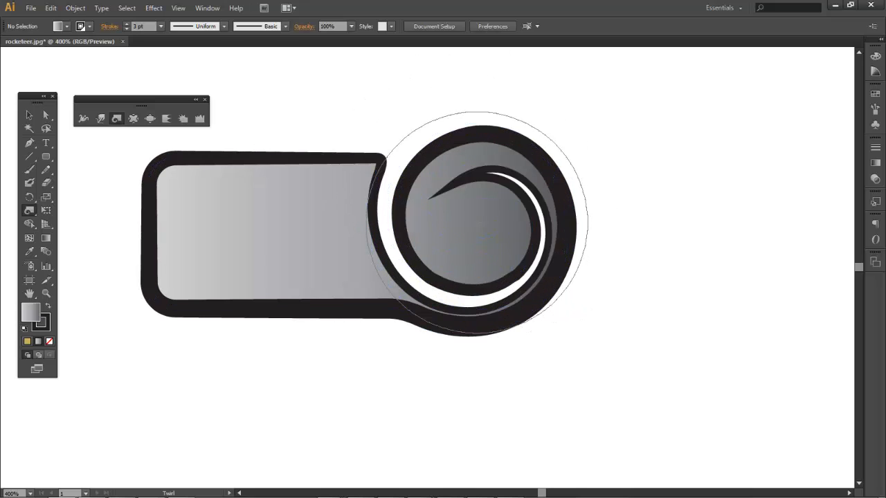
{"action": "key", "text": "ctrl+z"}
{"action": "key", "text": "ctrl+z"}
{"action": "key", "text": "ctrl+z"}
{"action": "key", "text": "ctrl+z"}
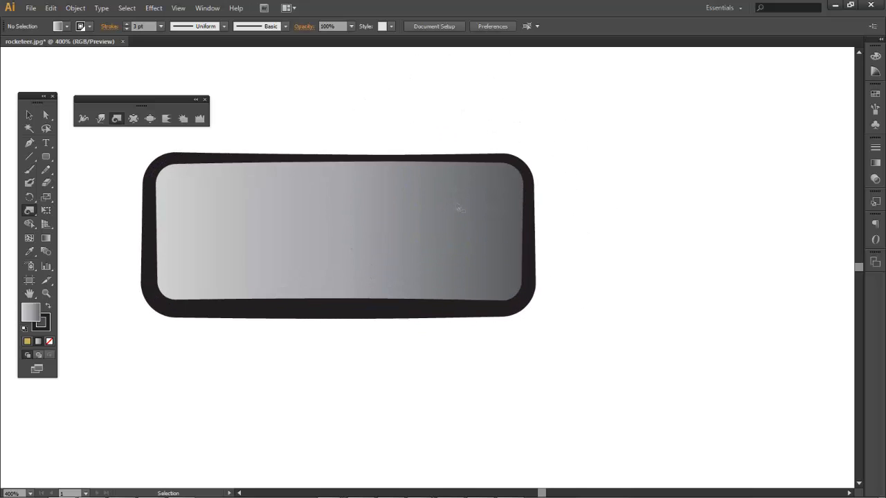
Pucker the rectangle's centre so its top and bottom edges pinch inward
{"action": "left_click", "coordinate": [134, 119]}
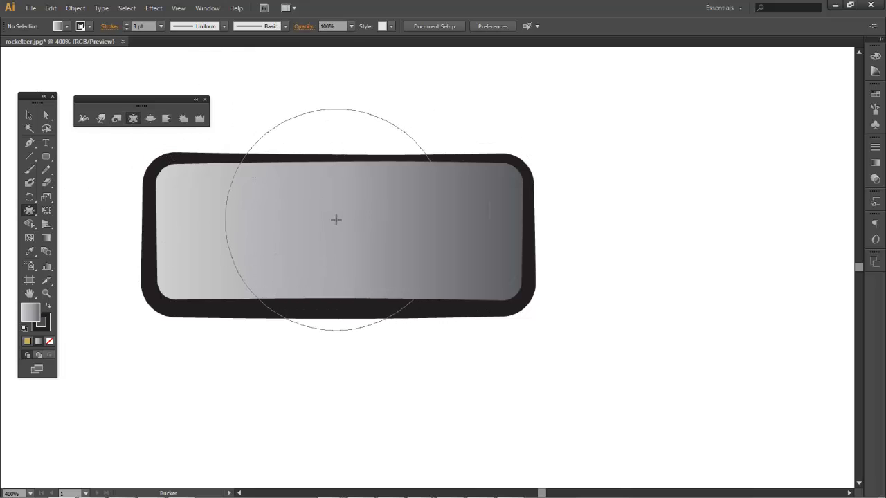
{"action": "mouse_move", "coordinate": [336, 221]}
{"action": "left_mouse_down"}
{"action": "mouse_move", "coordinate": [333, 233]}
{"action": "mouse_move", "coordinate": [328, 206]}
{"action": "mouse_move", "coordinate": [335, 239]}
{"action": "left_mouse_up"}
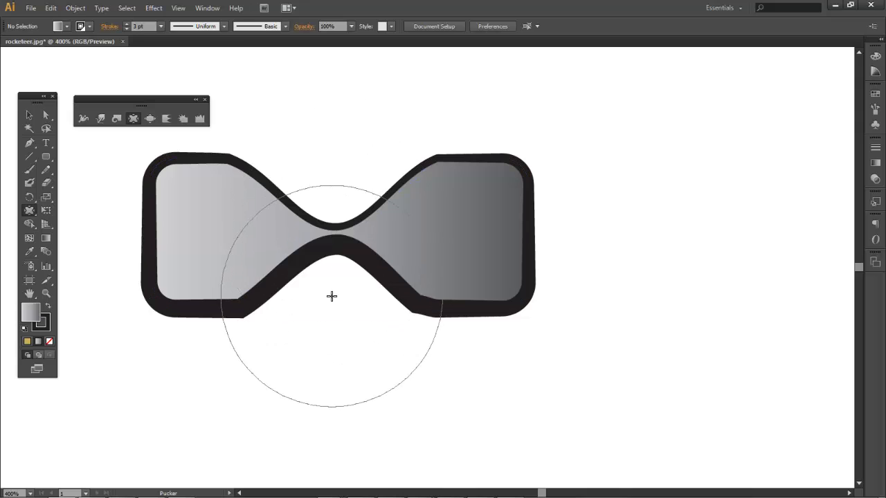
{"action": "left_click", "coordinate": [101, 121]}
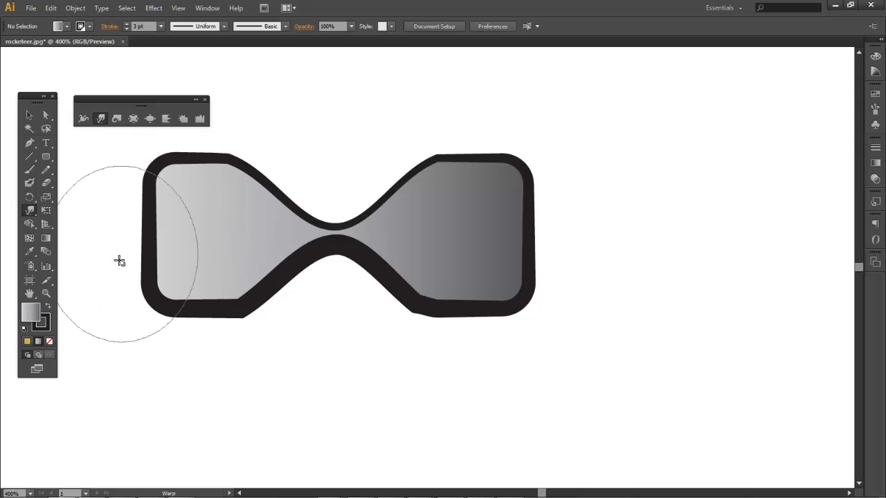
{"action": "left_click_drag", "start_coordinate": [120, 261], "coordinate": [79, 308]}
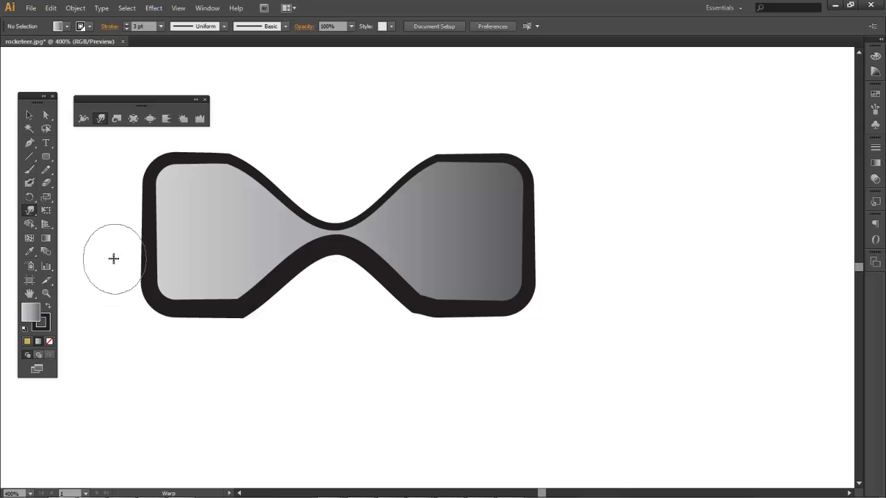
Warp the left and right ends inward into rounded notches
{"action": "left_click_drag", "start_coordinate": [130, 235], "coordinate": [180, 239]}
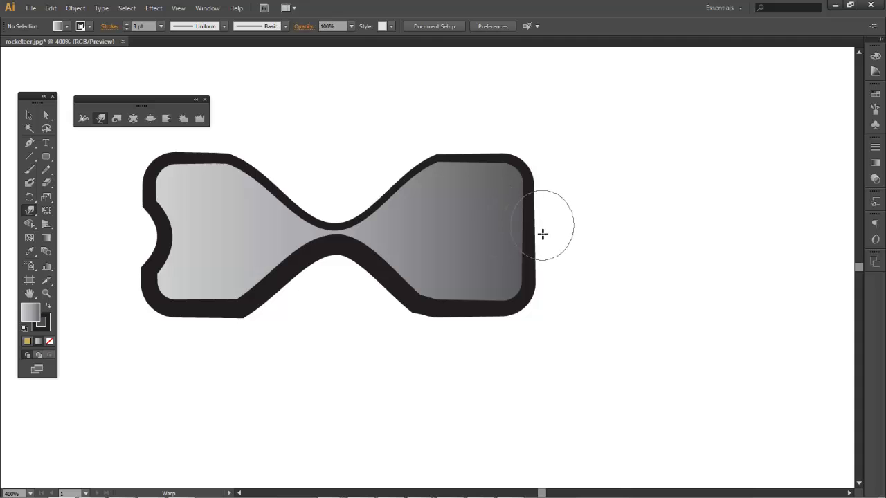
{"action": "left_click_drag", "start_coordinate": [542, 234], "coordinate": [489, 232]}
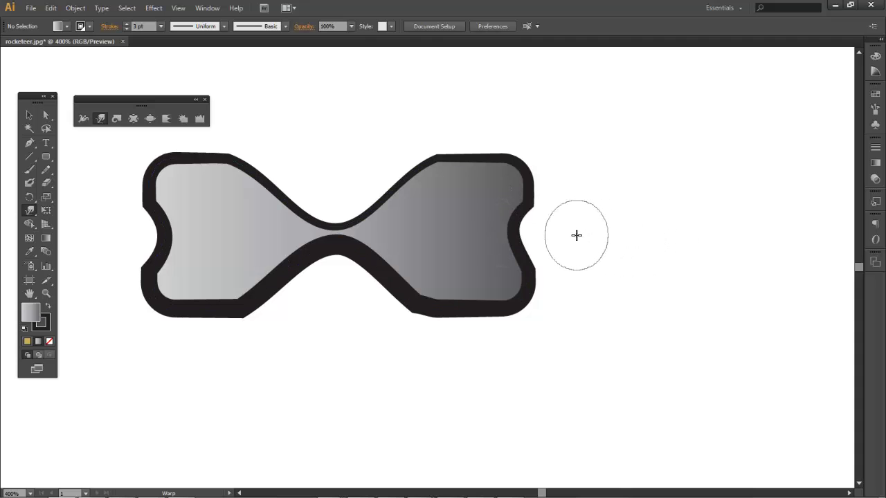
{"action": "mouse_move", "coordinate": [577, 236]}
{"action": "left_mouse_down"}
{"action": "mouse_move", "coordinate": [630, 206]}
{"action": "mouse_move", "coordinate": [645, 164]}
{"action": "mouse_move", "coordinate": [677, 147]}
{"action": "left_mouse_up"}
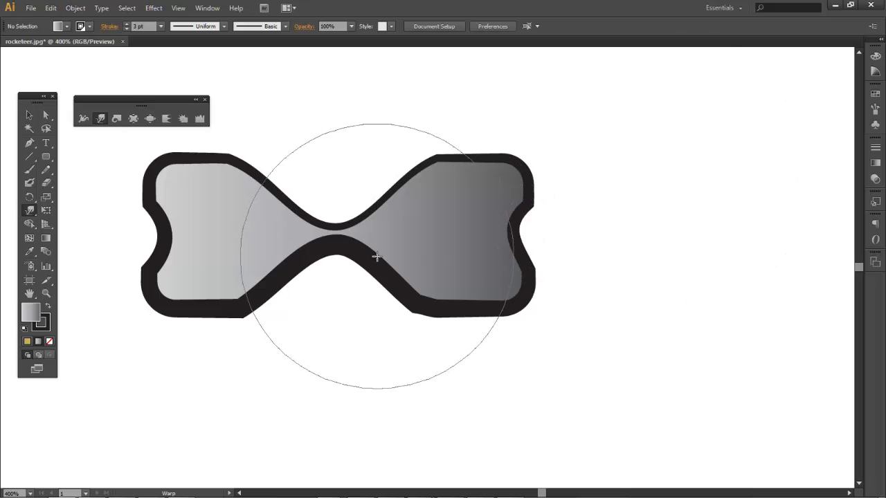
Bloat the upper-left, lower-left, upper-right and lower-right corners into rounded lobes, undoing one misplaced bloat
{"action": "left_click", "coordinate": [149, 118]}
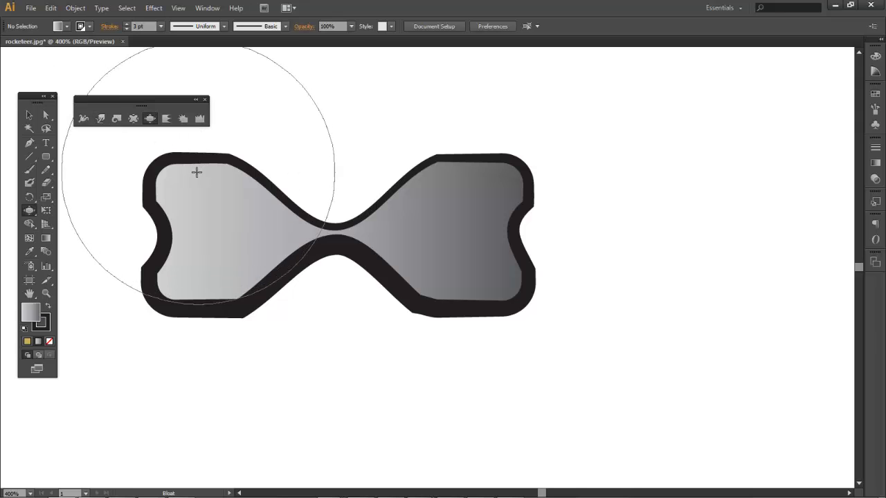
{"action": "mouse_move", "coordinate": [196, 172]}
{"action": "left_mouse_down"}
{"action": "mouse_move", "coordinate": [155, 191]}
{"action": "mouse_move", "coordinate": [122, 232]}
{"action": "left_mouse_up"}
{"action": "key", "text": "ctrl+z"}
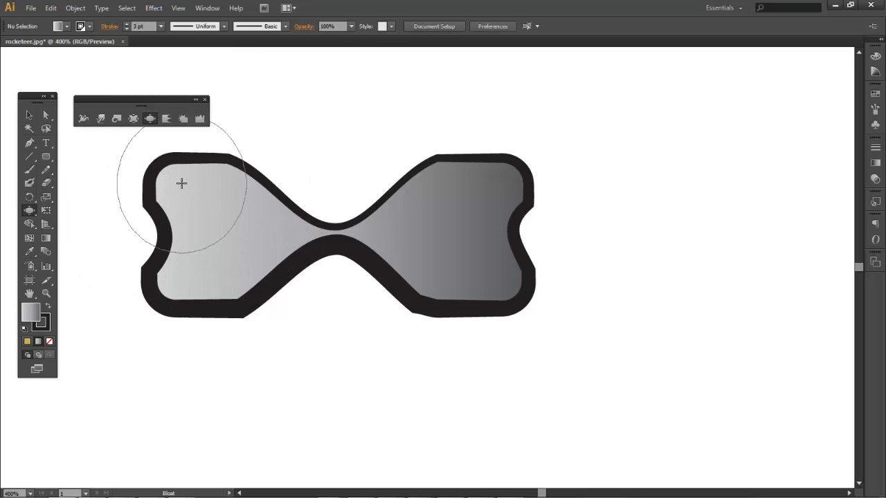
{"action": "left_click_drag", "start_coordinate": [182, 182], "coordinate": [195, 196]}
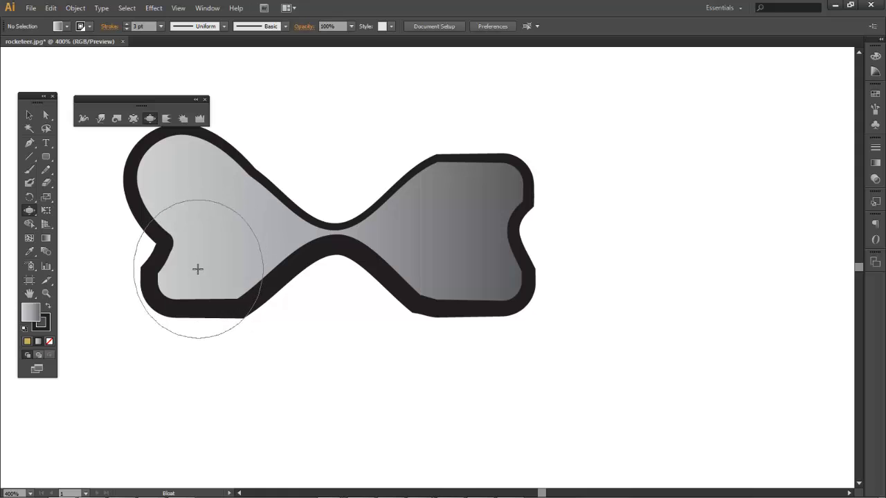
{"action": "left_click", "coordinate": [190, 292]}
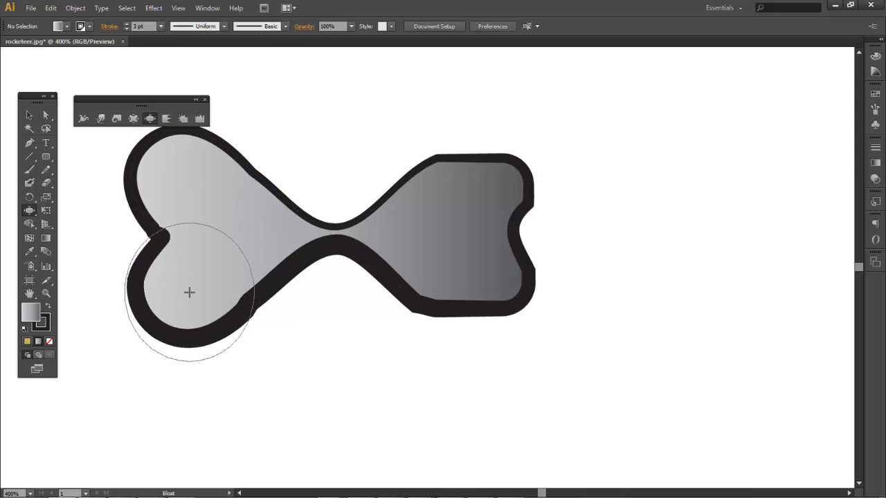
{"action": "left_click", "coordinate": [474, 184]}
{"action": "left_click", "coordinate": [483, 276]}
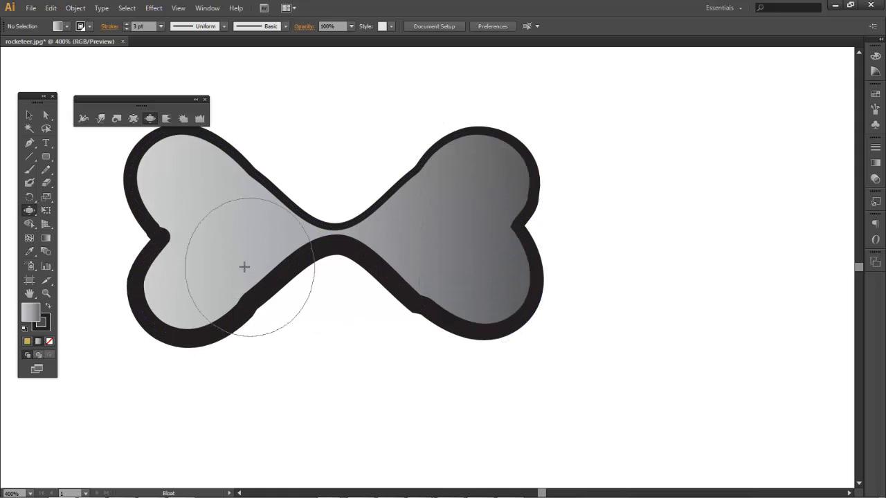
{"action": "left_click", "coordinate": [166, 121]}
{"action": "left_click", "coordinate": [521, 205]}
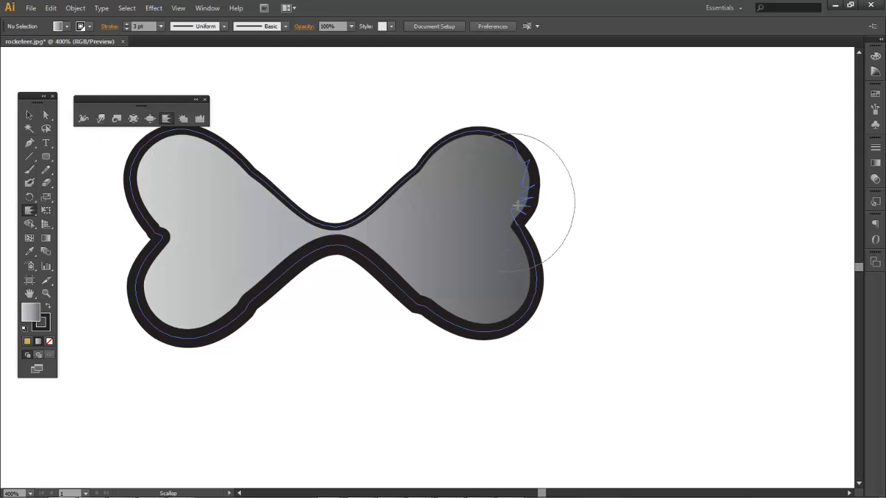
{"action": "mouse_move", "coordinate": [542, 249]}
{"action": "left_mouse_down"}
{"action": "mouse_move", "coordinate": [538, 291]}
{"action": "mouse_move", "coordinate": [475, 316]}
{"action": "mouse_move", "coordinate": [432, 311]}
{"action": "mouse_move", "coordinate": [389, 264]}
{"action": "left_mouse_up"}
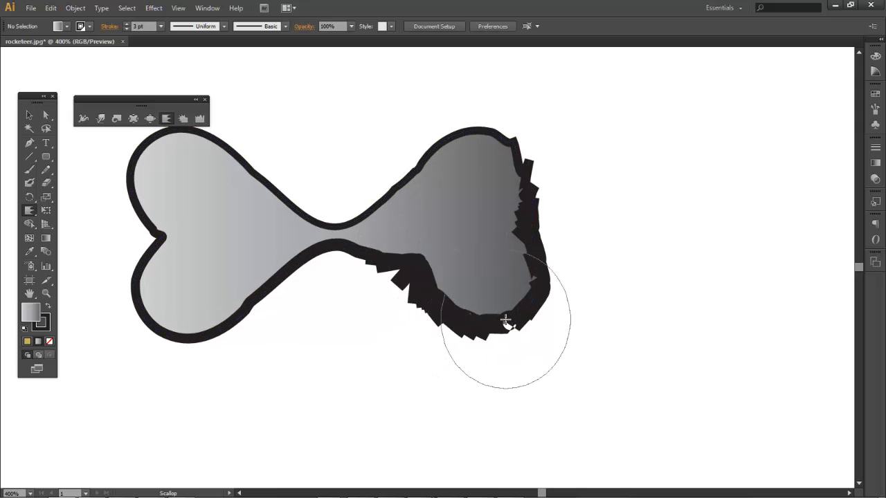
{"action": "key", "text": "ctrl+z"}
{"action": "key", "text": "ctrl+z"}
{"action": "key", "text": "ctrl+z"}
{"action": "key", "text": "ctrl+z"}
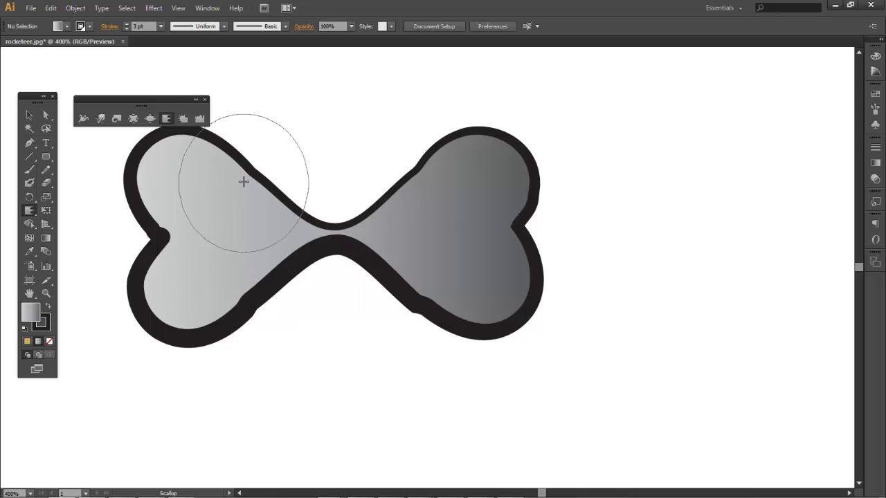
{"action": "left_click", "coordinate": [208, 241]}
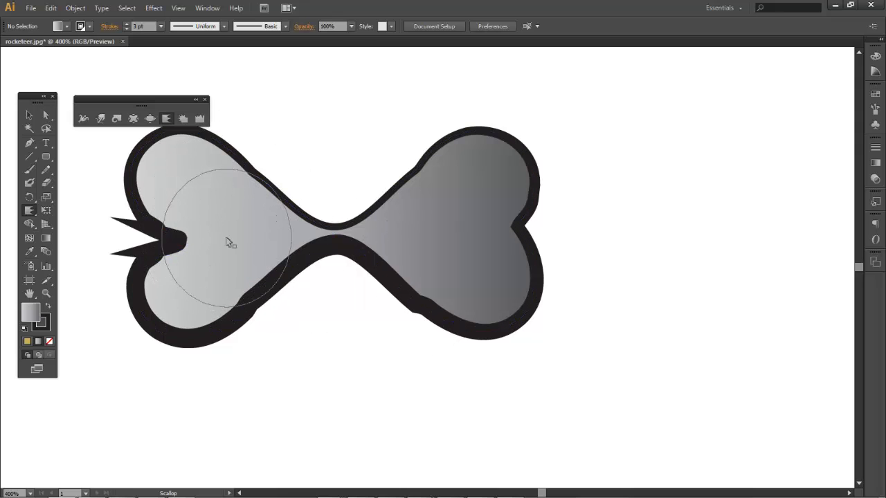
{"action": "key", "text": "ctrl+z"}
{"action": "left_click_drag", "start_coordinate": [465, 154], "coordinate": [457, 170]}
{"action": "key", "text": "ctrl+z"}
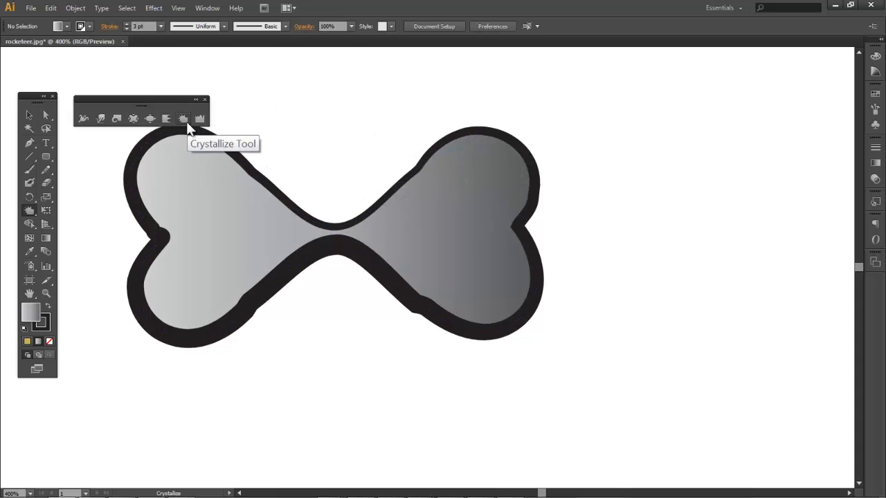
Try Crystallize spikes on the right lobe, then undo them
{"action": "left_click", "coordinate": [183, 121]}
{"action": "mouse_move", "coordinate": [490, 129]}
{"action": "left_mouse_down"}
{"action": "mouse_move", "coordinate": [532, 104]}
{"action": "mouse_move", "coordinate": [573, 84]}
{"action": "mouse_move", "coordinate": [574, 175]}
{"action": "mouse_move", "coordinate": [539, 275]}
{"action": "mouse_move", "coordinate": [517, 296]}
{"action": "mouse_move", "coordinate": [542, 314]}
{"action": "left_mouse_up"}
{"action": "key", "text": "v"}
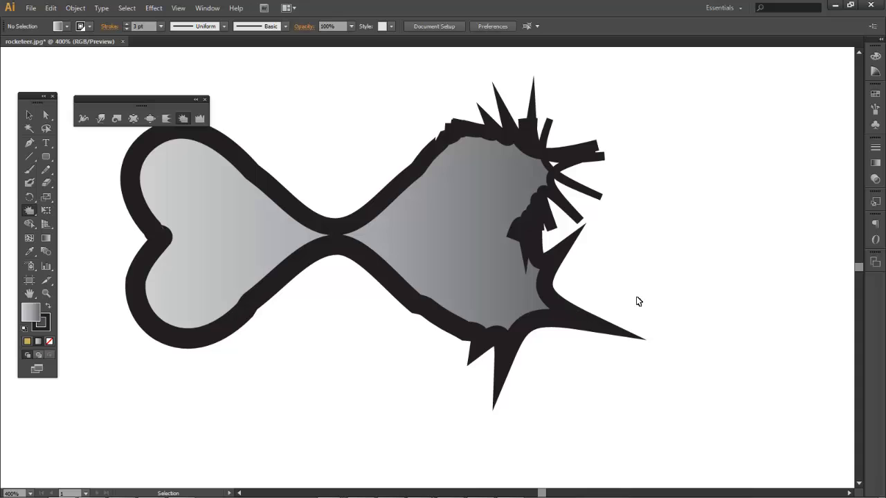
{"action": "key", "text": "ctrl+z"}
{"action": "key", "text": "ctrl+z"}
{"action": "key", "text": "ctrl+z"}
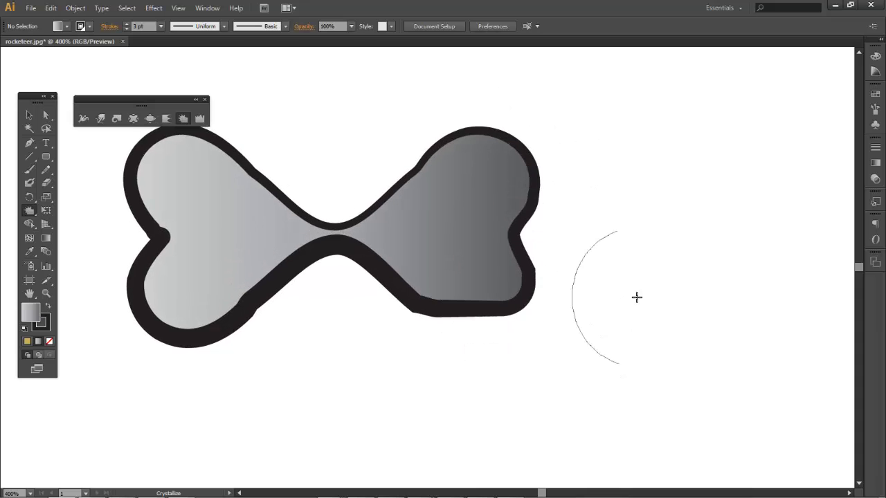
Try wrinkling the left wing's upper edge, then undo it
{"action": "left_click", "coordinate": [200, 120]}
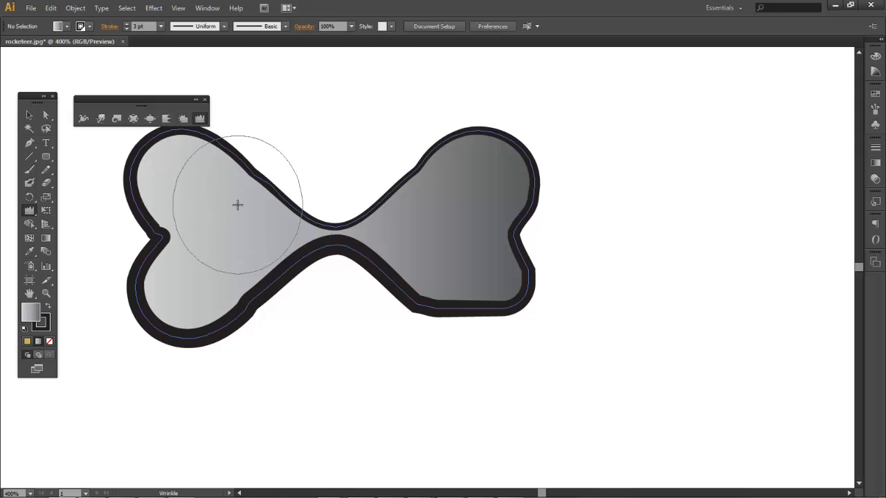
{"action": "left_click_drag", "start_coordinate": [238, 205], "coordinate": [298, 205]}
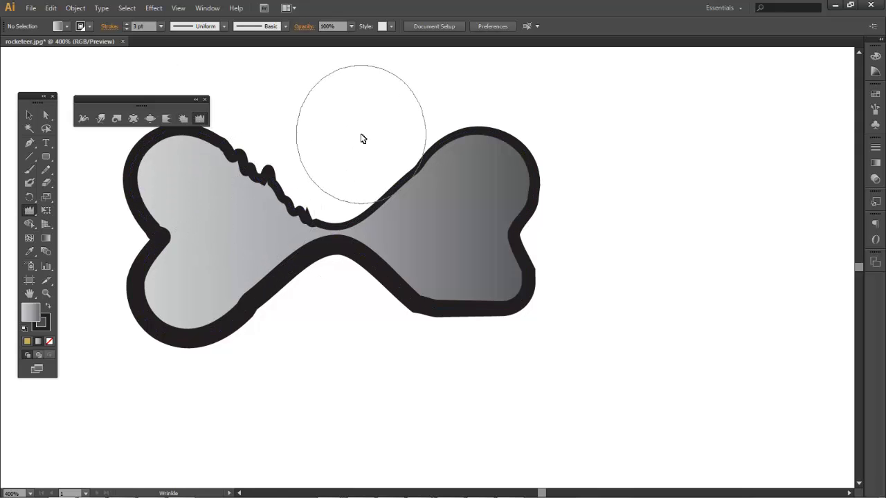
{"action": "key", "text": "ctrl+z"}
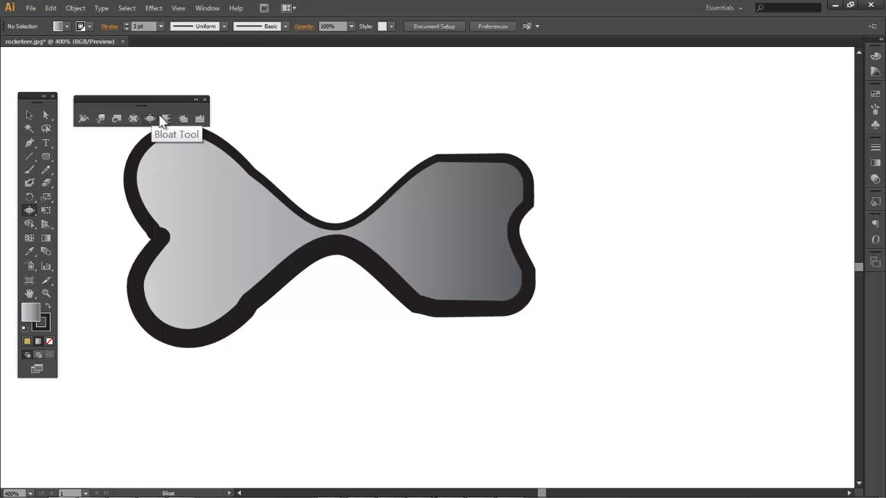
Bloat the right wing's upper and lower lobes into rounded hearts, fixing an overshoot on the bottom
{"action": "left_click", "coordinate": [150, 119]}
{"action": "left_click", "coordinate": [490, 169]}
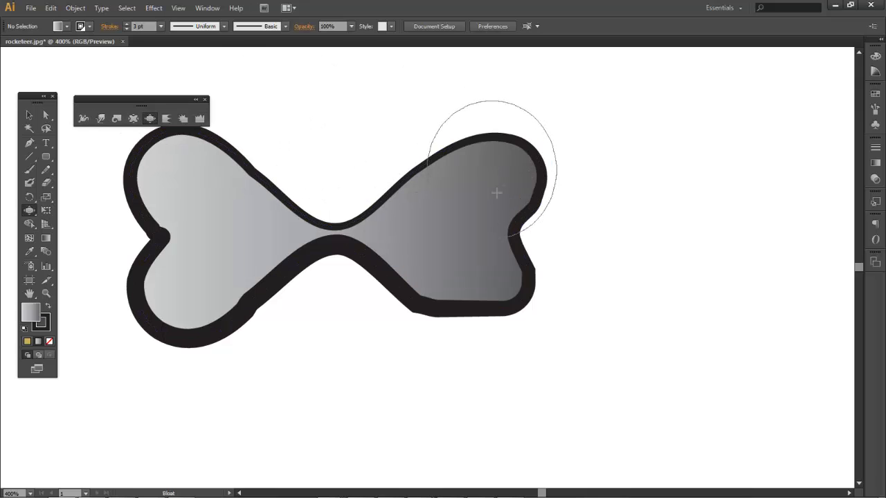
{"action": "left_click", "coordinate": [498, 301]}
{"action": "left_click", "coordinate": [473, 306]}
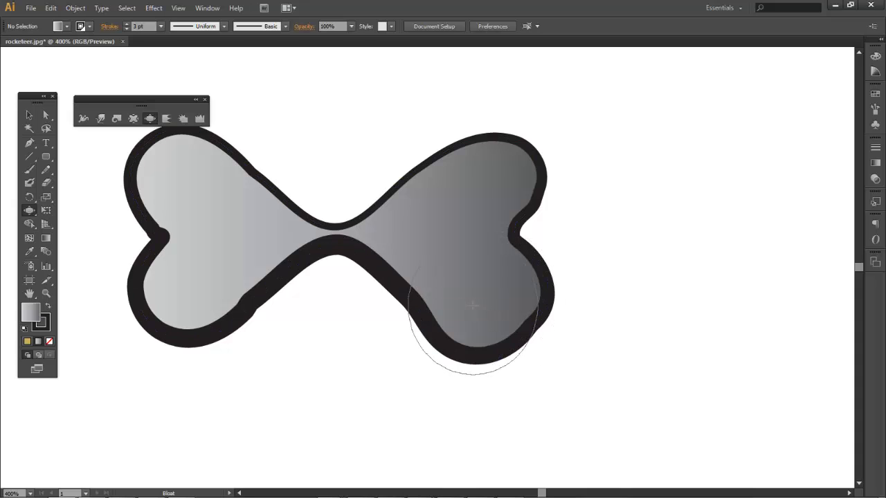
{"action": "key", "text": "ctrl+z"}
{"action": "key", "text": "ctrl+z"}
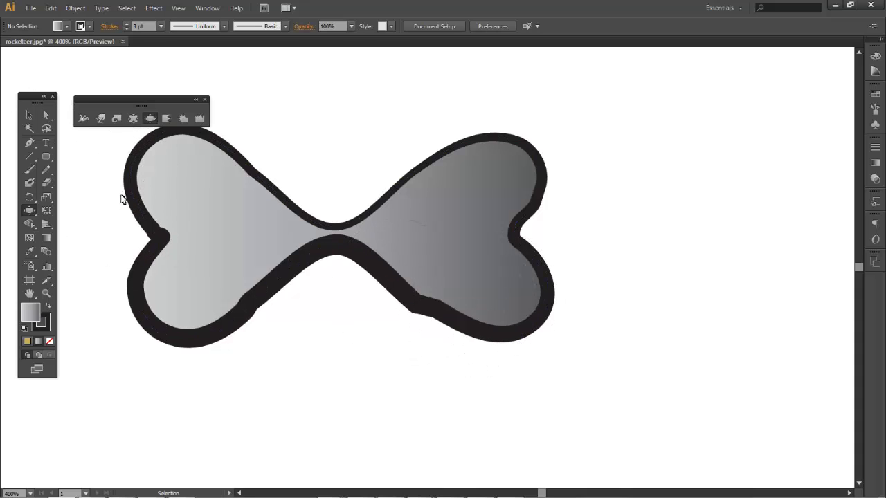
{"action": "left_click_drag", "start_coordinate": [463, 314], "coordinate": [477, 303]}
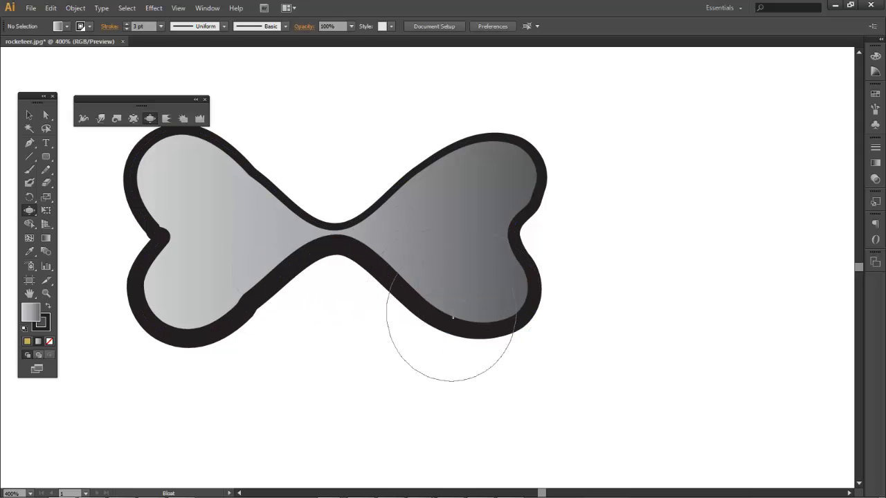
{"action": "left_click", "coordinate": [30, 118]}
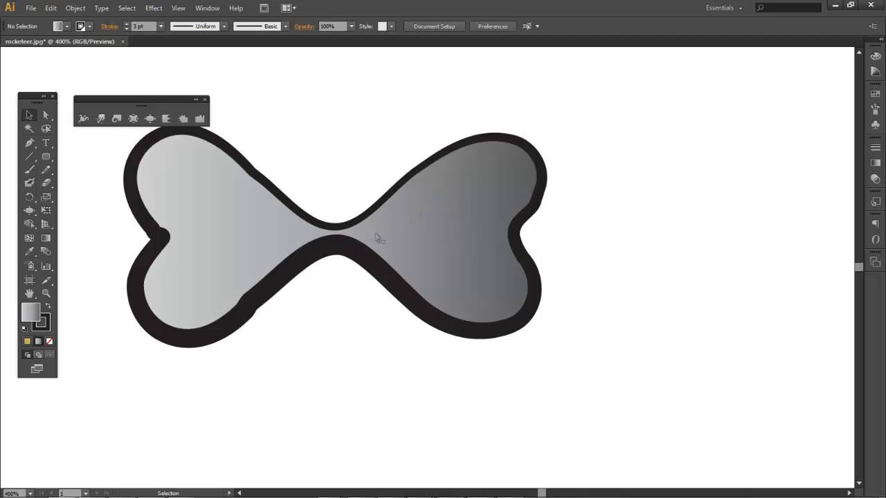
Draw an ellipse over the bow tie's centre and fill it black from Swatches
{"action": "left_click", "coordinate": [47, 157]}
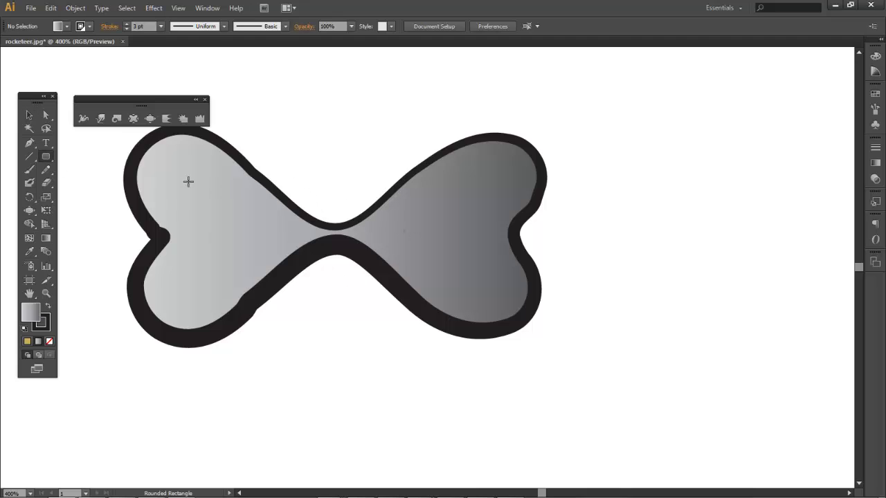
{"action": "left_click_drag", "start_coordinate": [46, 161], "coordinate": [81, 178]}
{"action": "left_click_drag", "start_coordinate": [302, 191], "coordinate": [404, 303]}
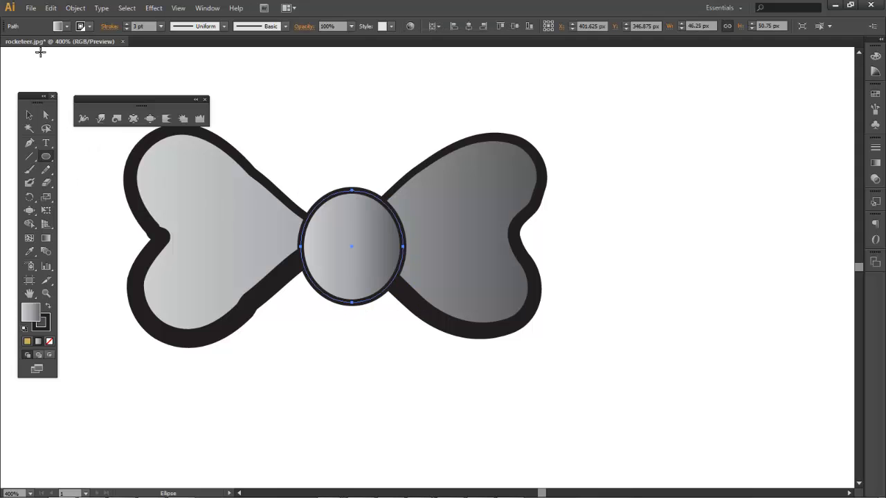
{"action": "left_click", "coordinate": [59, 27]}
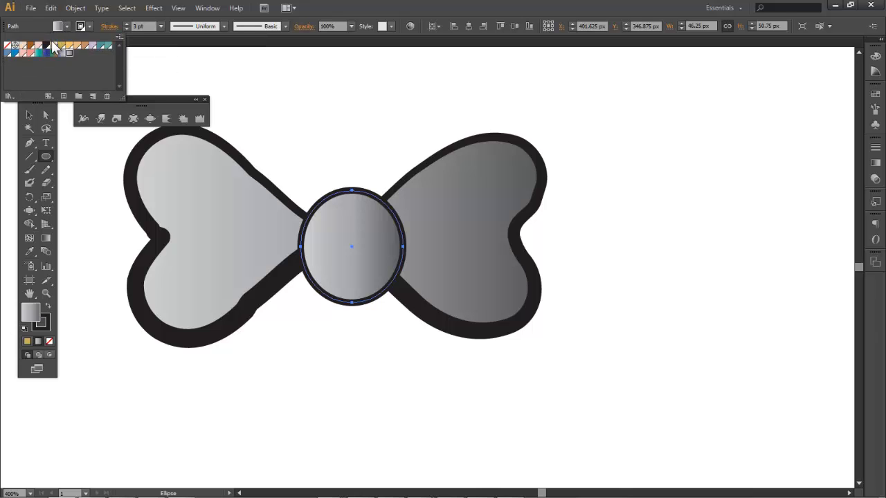
{"action": "left_click", "coordinate": [47, 48]}
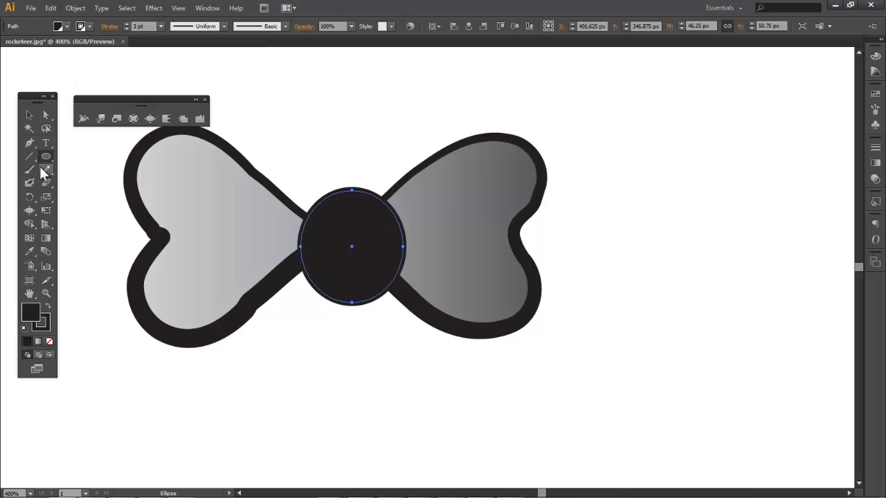
Move the black ellipse onto the centre and enlarge it to about 71 by 66.5 px
{"action": "left_click", "coordinate": [28, 116]}
{"action": "left_click_drag", "start_coordinate": [313, 265], "coordinate": [308, 260]}
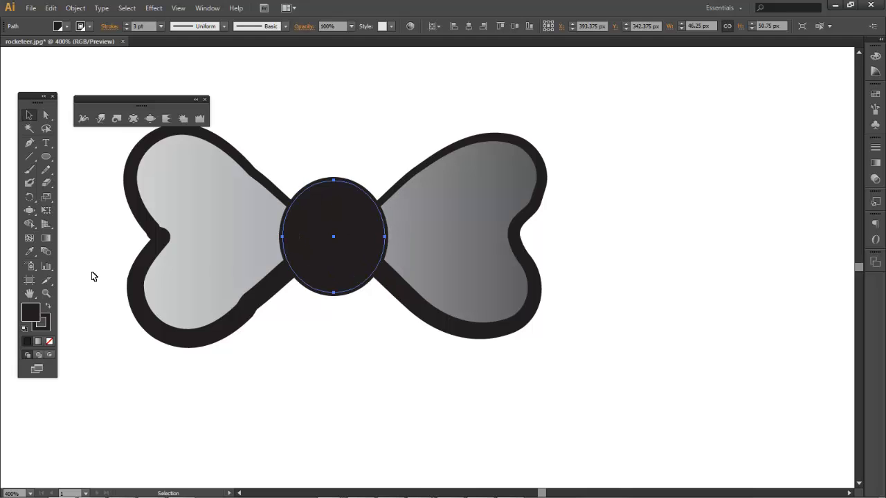
{"action": "left_click", "coordinate": [41, 212]}
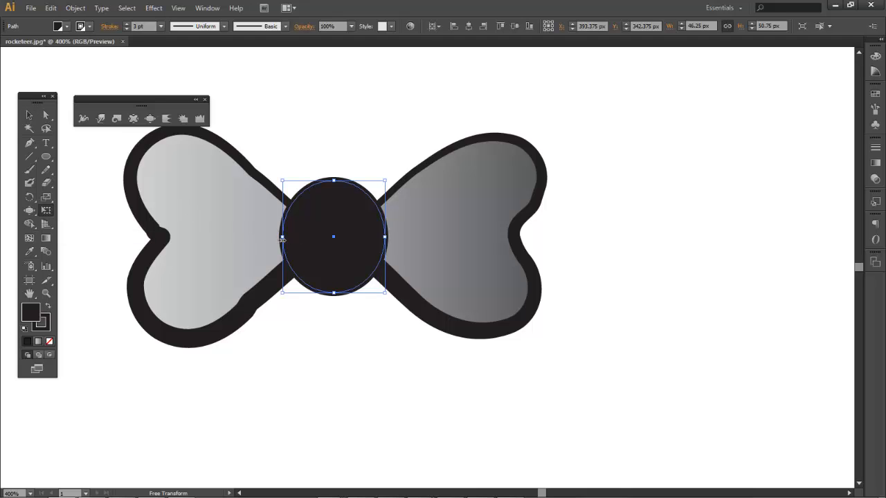
{"action": "left_click_drag", "start_coordinate": [282, 239], "coordinate": [258, 238]}
{"action": "left_click_drag", "start_coordinate": [385, 237], "coordinate": [416, 237]}
{"action": "left_click_drag", "start_coordinate": [335, 177], "coordinate": [335, 157]}
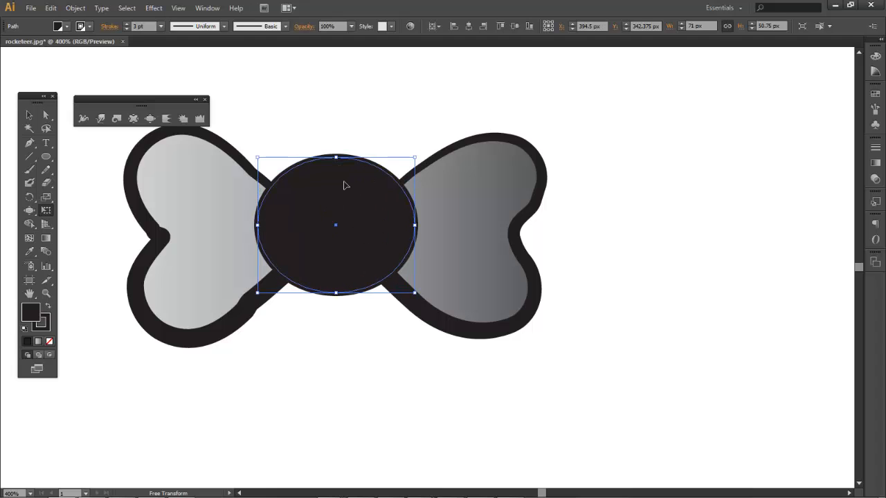
{"action": "left_click_drag", "start_coordinate": [336, 292], "coordinate": [336, 304]}
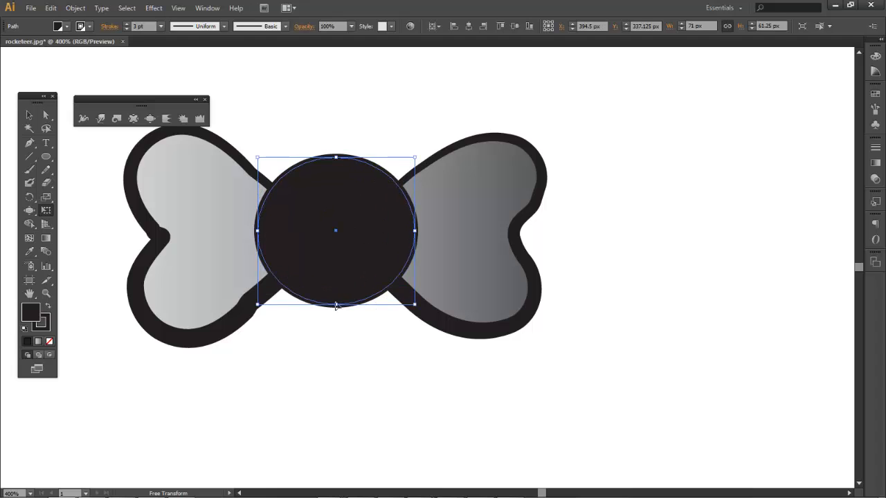
{"action": "right_click", "coordinate": [353, 254]}
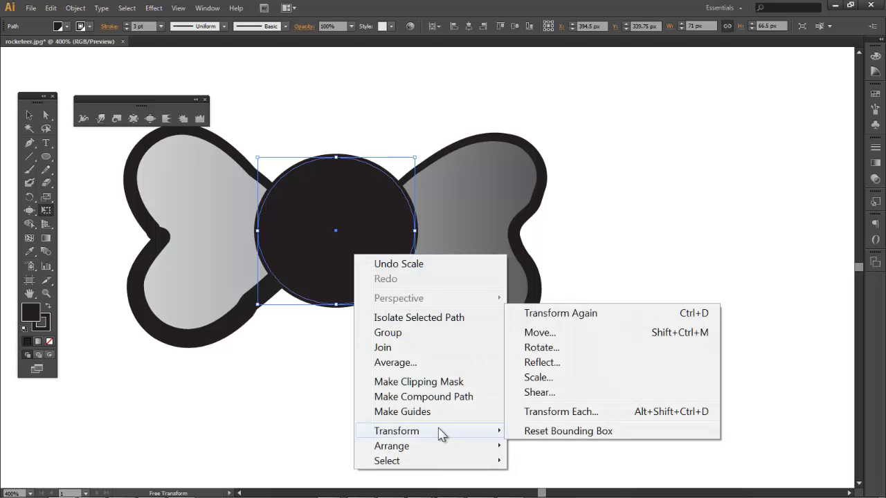
{"action": "left_click", "coordinate": [391, 171]}
{"action": "right_click", "coordinate": [380, 251]}
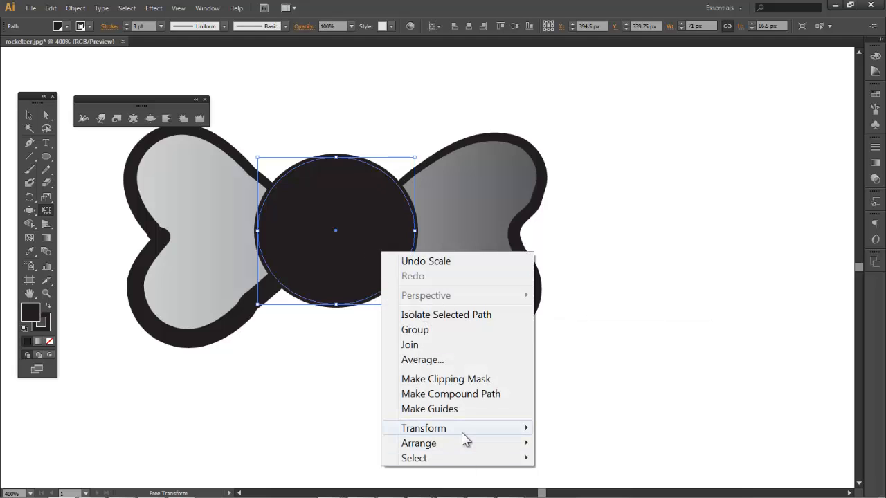
{"action": "mouse_move", "coordinate": [471, 431]}
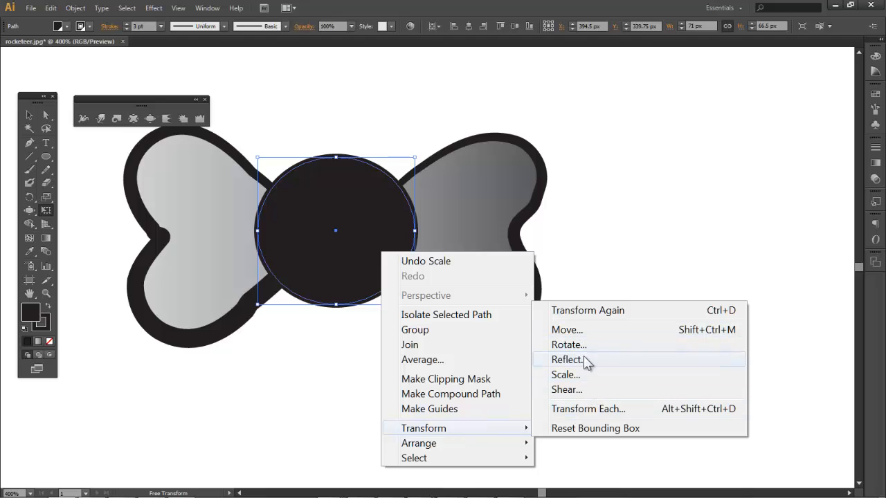
{"action": "left_click", "coordinate": [566, 389]}
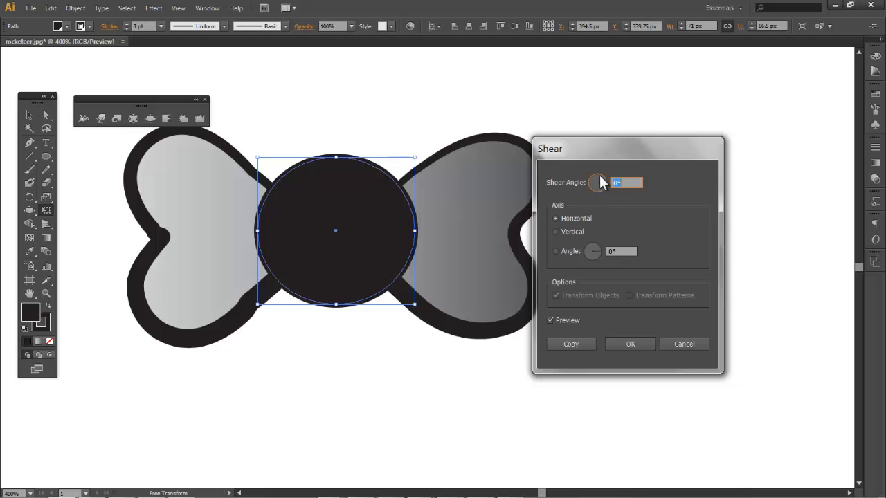
{"action": "type", "text": "54"}
{"action": "left_click", "coordinate": [596, 188]}
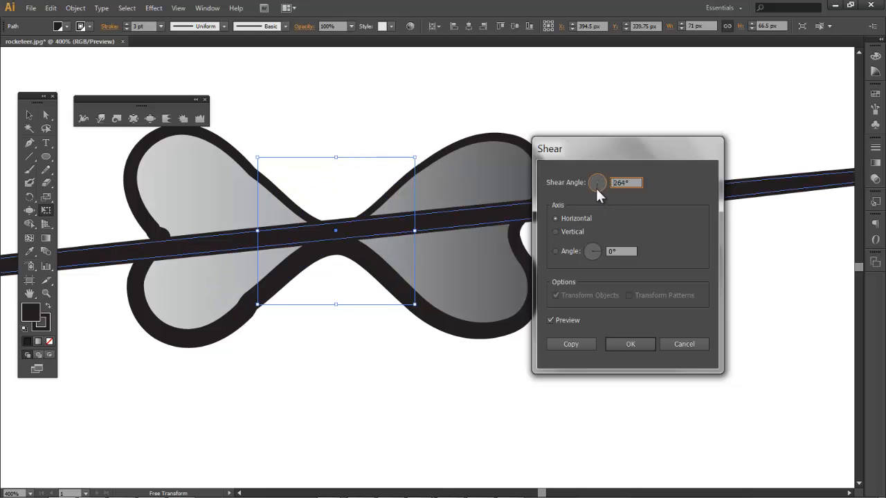
{"action": "left_click", "coordinate": [592, 184]}
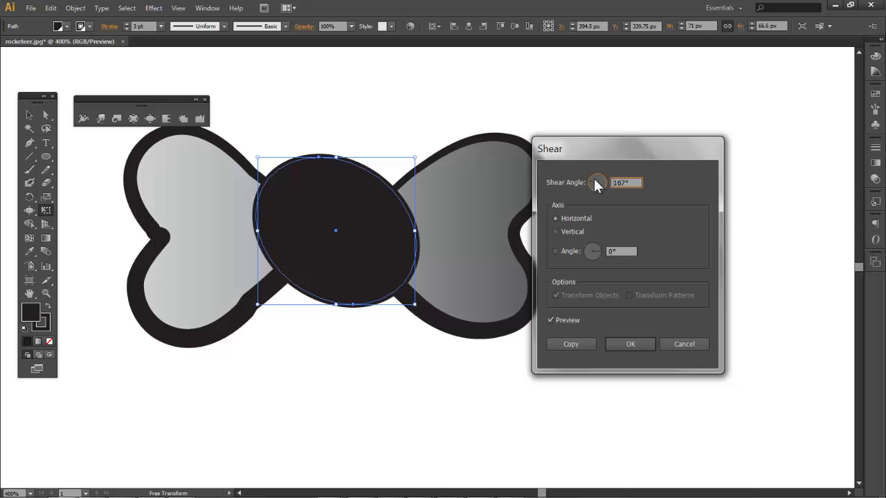
{"action": "left_click", "coordinate": [601, 177]}
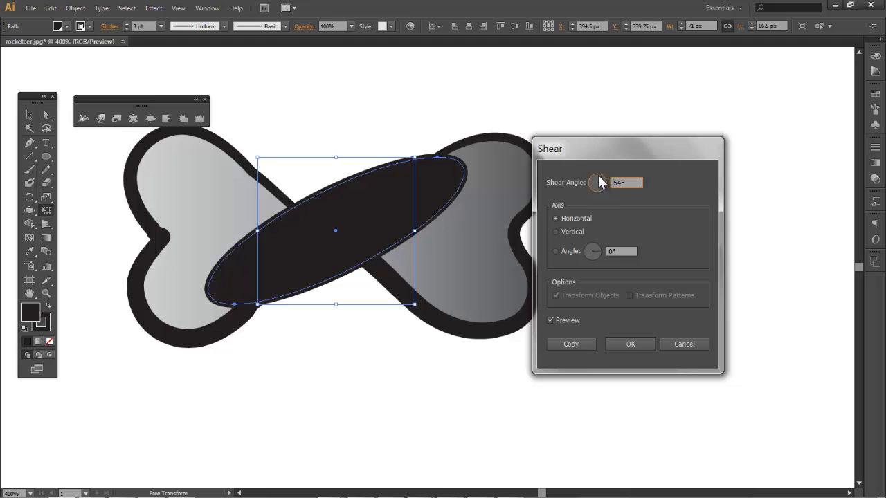
{"action": "left_click", "coordinate": [596, 178]}
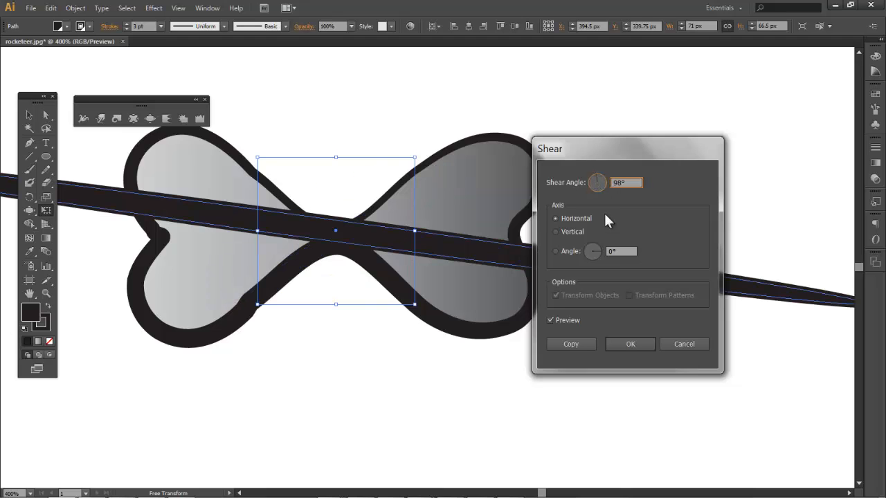
{"action": "left_click", "coordinate": [683, 344]}
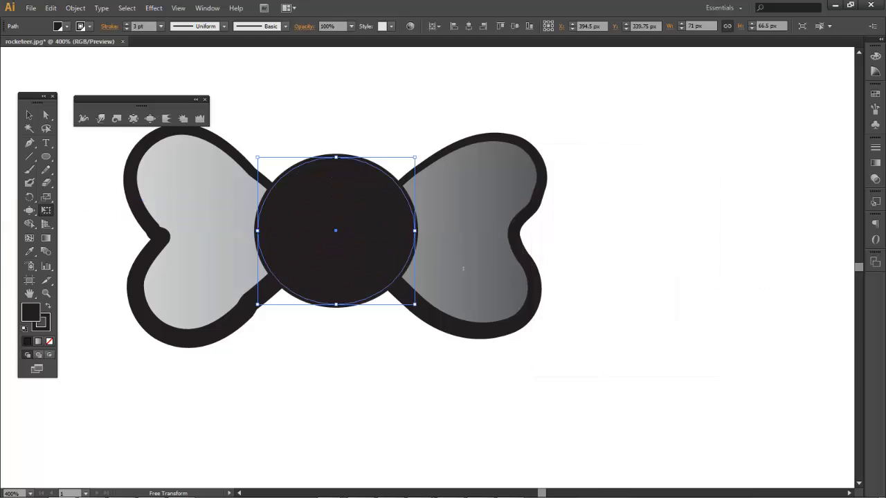
{"action": "key", "text": "v"}
{"action": "left_click", "coordinate": [533, 118]}
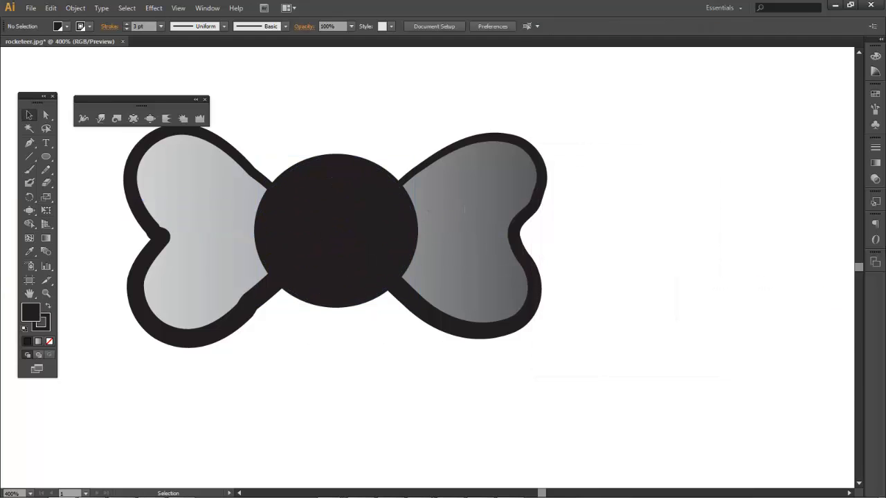
Show the Layers panel, expand Layer 1, and lock the circle's path
{"action": "left_click", "coordinate": [207, 9]}
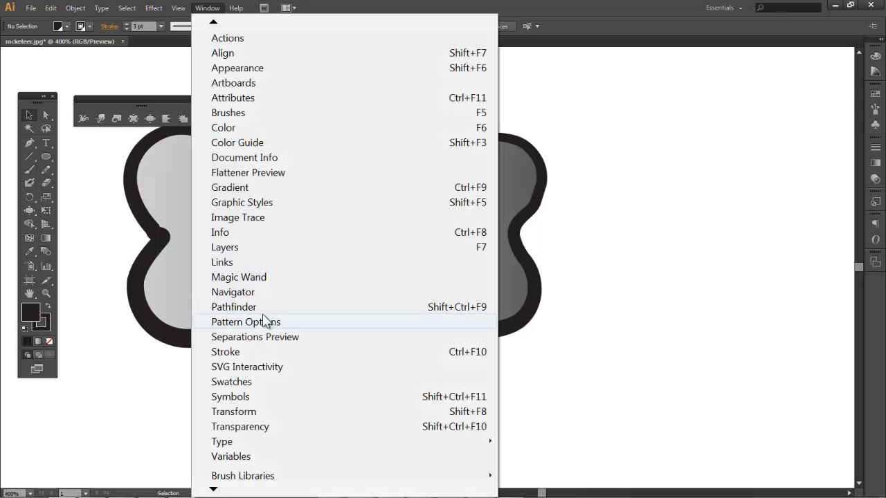
{"action": "left_click", "coordinate": [253, 249]}
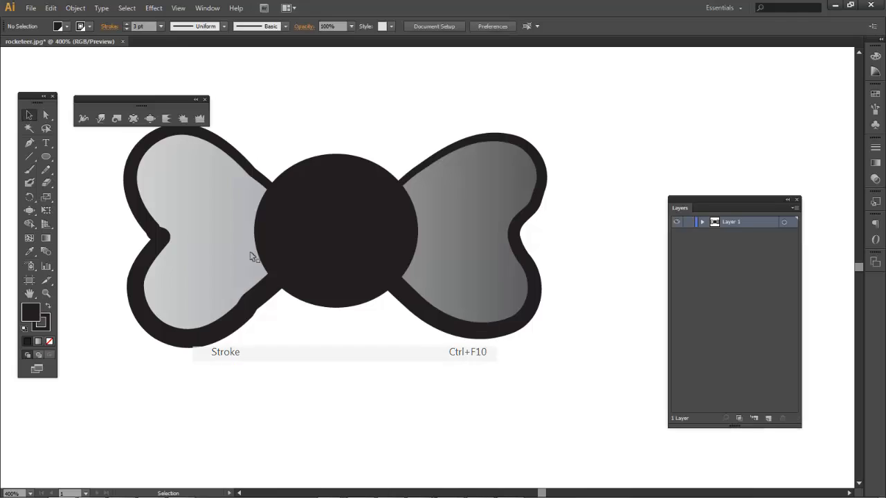
{"action": "left_click", "coordinate": [702, 222]}
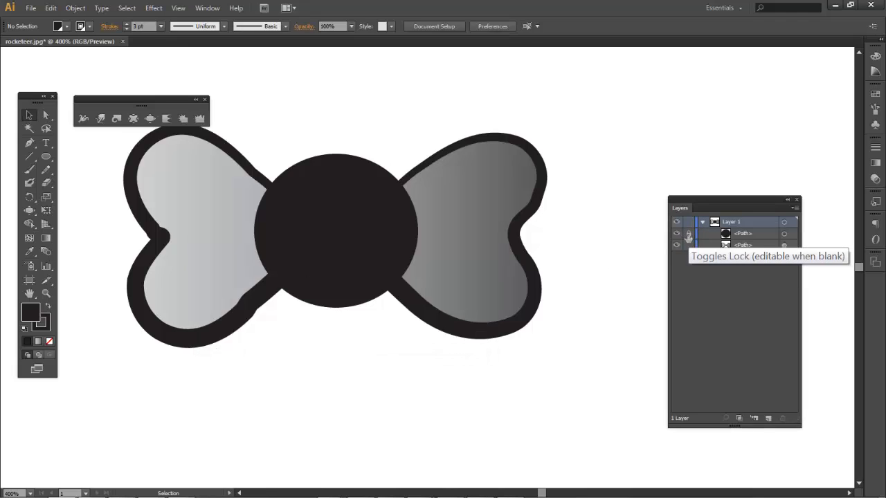
{"action": "left_click", "coordinate": [688, 234]}
Nudge the bow-wing shape slightly left and down, then reselect it
{"action": "left_click_drag", "start_coordinate": [380, 236], "coordinate": [345, 287]}
{"action": "left_click_drag", "start_coordinate": [455, 252], "coordinate": [430, 263]}
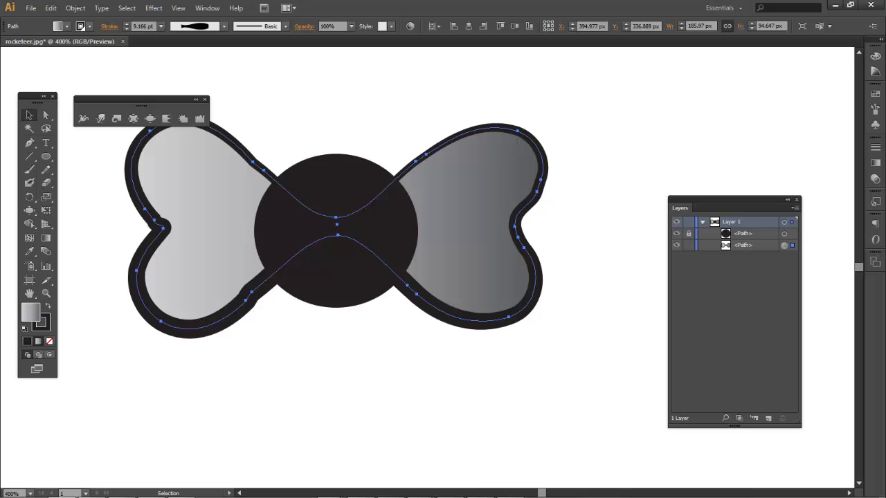
{"action": "left_click", "coordinate": [423, 357]}
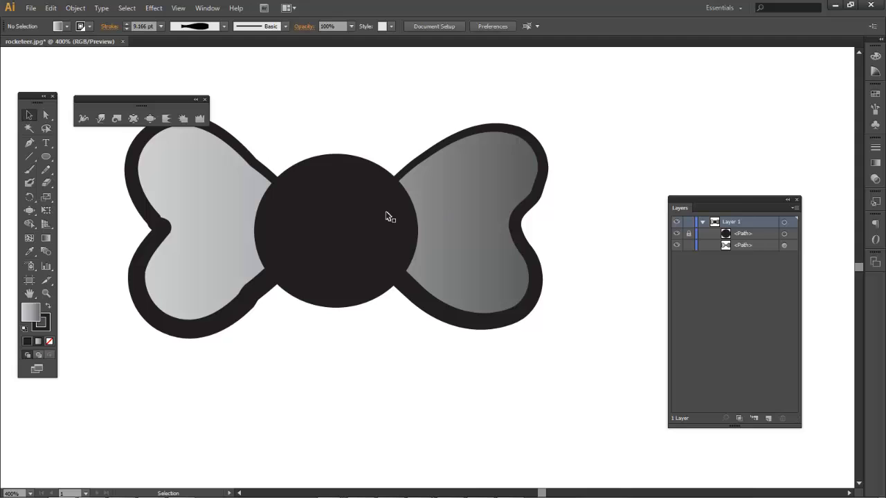
{"action": "left_click", "coordinate": [359, 218]}
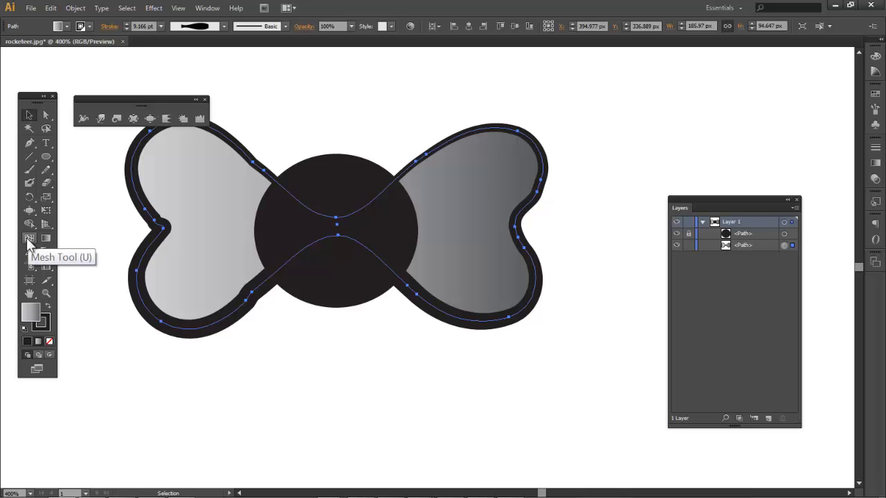
Convert the bow into a gradient mesh with mesh points on both wings
{"action": "left_click", "coordinate": [28, 239]}
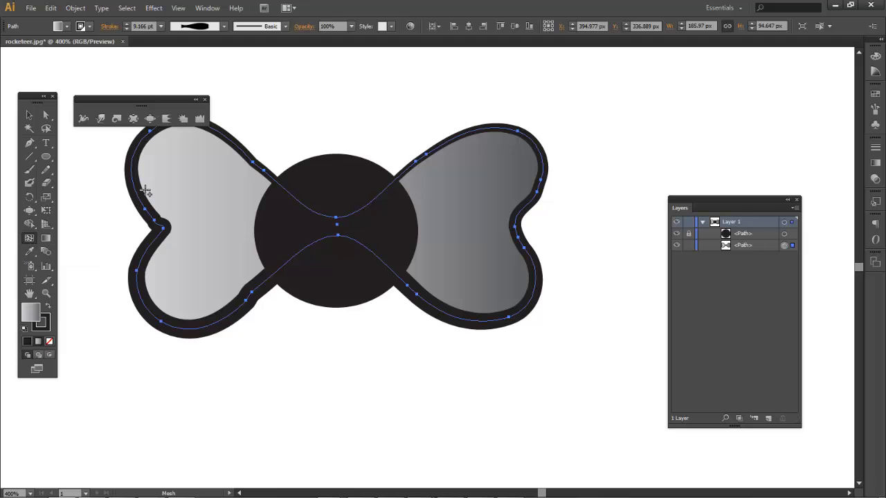
{"action": "left_click", "coordinate": [197, 176]}
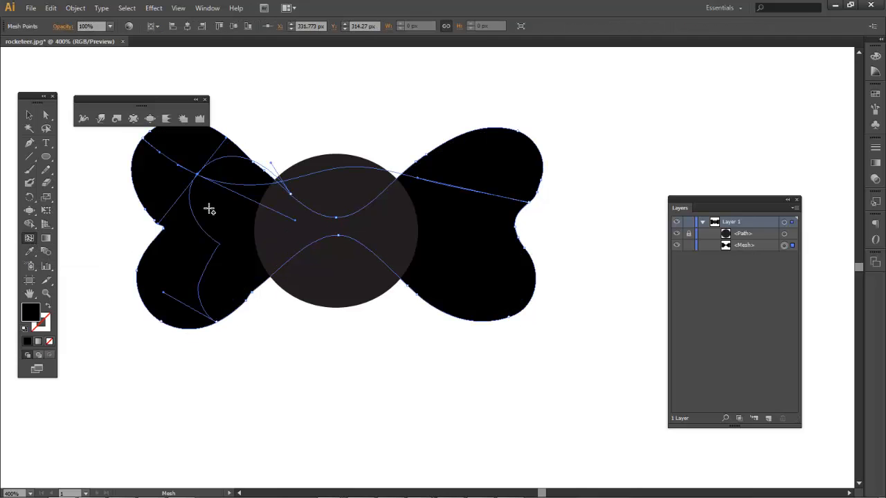
{"action": "left_click", "coordinate": [239, 254]}
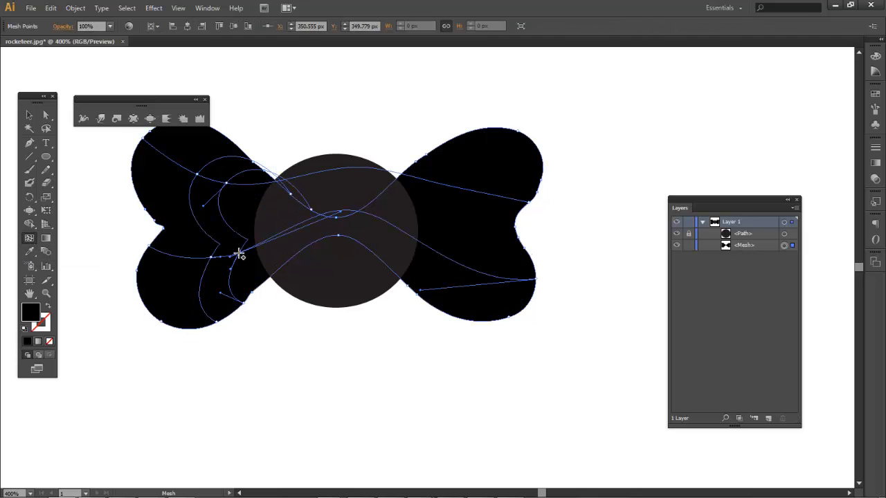
{"action": "left_click", "coordinate": [451, 242]}
{"action": "left_click", "coordinate": [495, 185]}
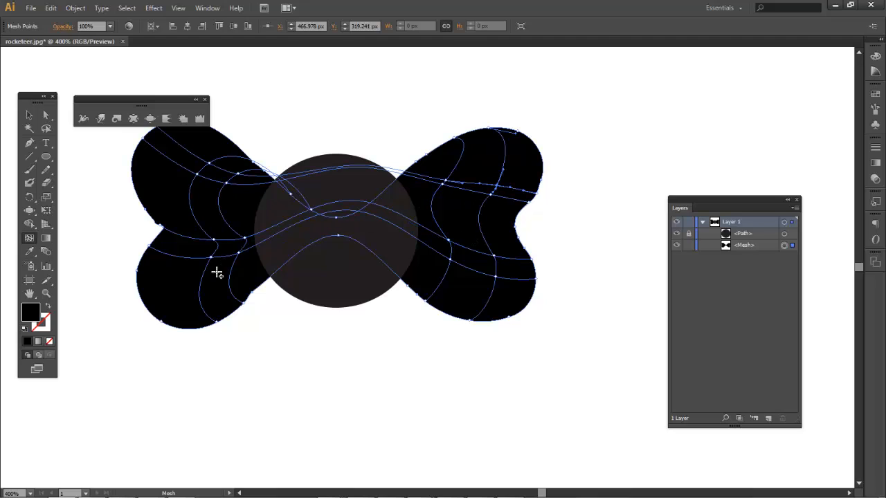
{"action": "left_click", "coordinate": [186, 288]}
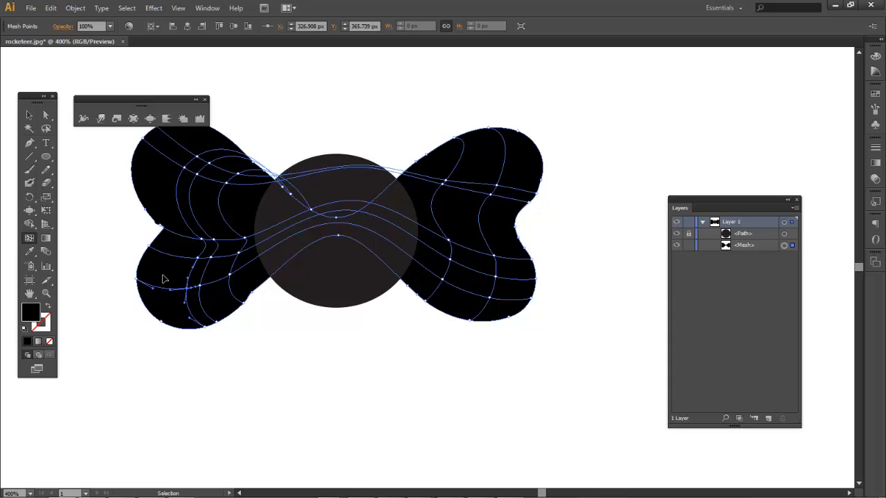
{"action": "key", "text": "ctrl+z"}
{"action": "left_click", "coordinate": [164, 277]}
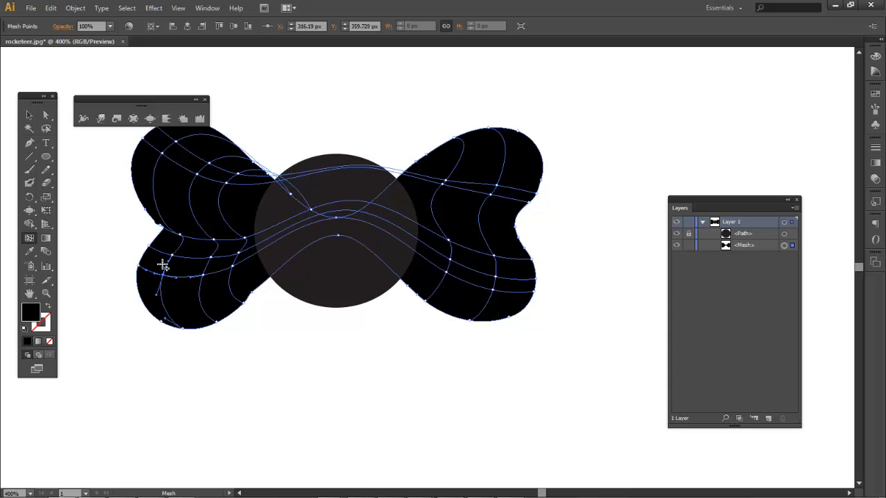
Reposition a left-wing mesh point with Direct Selection, then deselect
{"action": "left_click", "coordinate": [44, 116]}
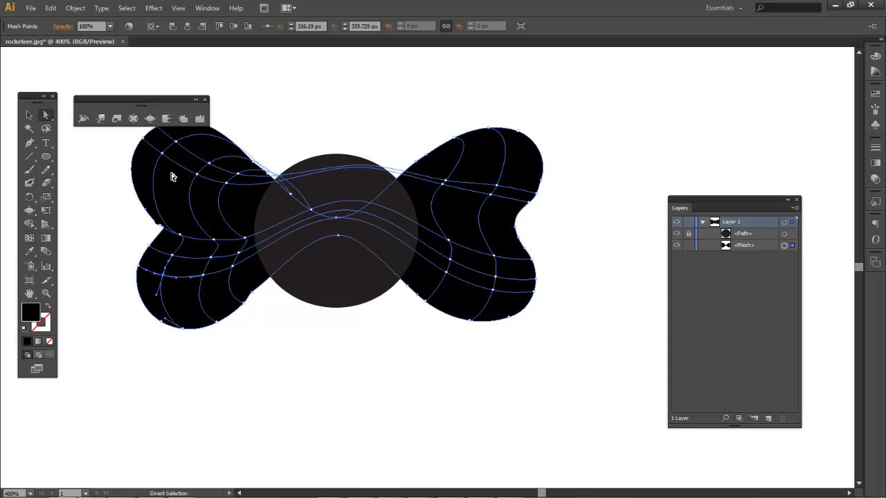
{"action": "left_click_drag", "start_coordinate": [195, 178], "coordinate": [180, 187]}
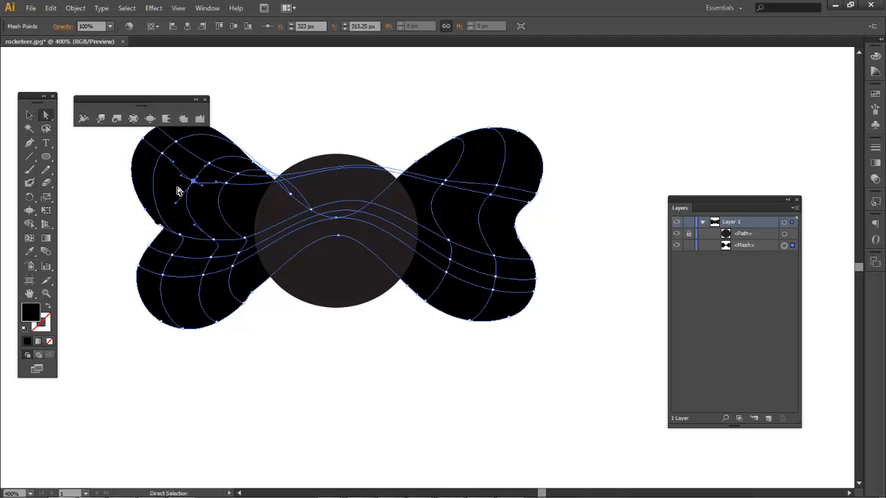
{"action": "left_click", "coordinate": [116, 202]}
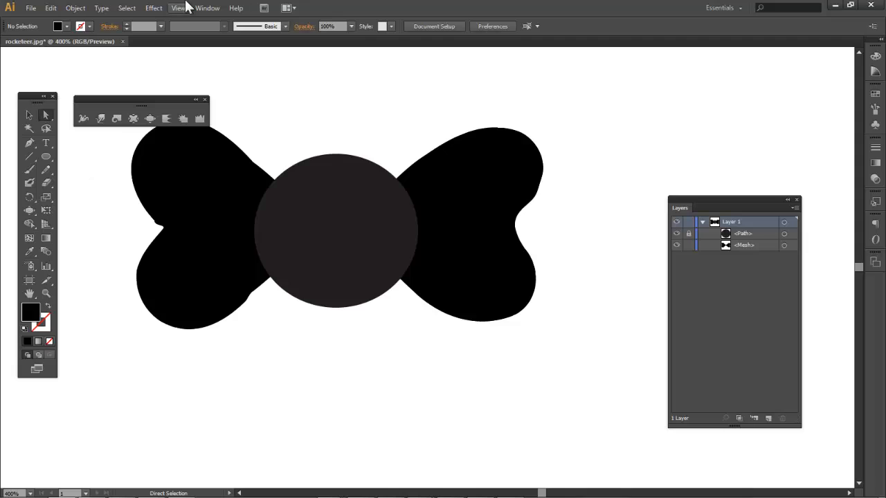
Load the PANTONE+ CMYK Coated colour book from Swatches, scroll to its greys, and select the bow mesh
{"action": "left_click", "coordinate": [67, 28]}
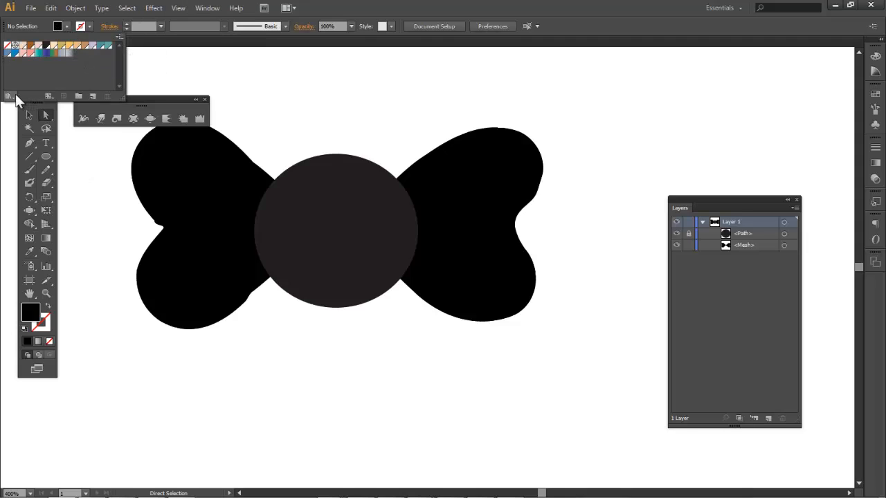
{"action": "left_click", "coordinate": [207, 7]}
{"action": "left_click", "coordinate": [221, 384]}
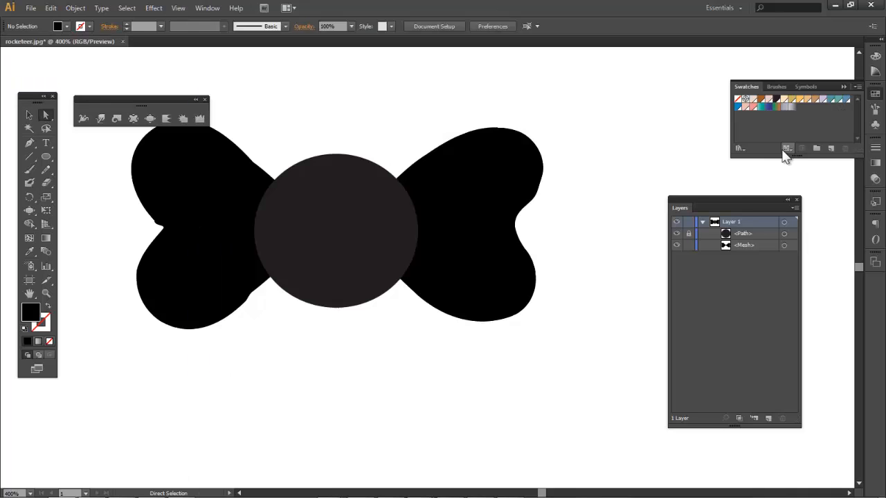
{"action": "left_click", "coordinate": [788, 148]}
{"action": "left_click", "coordinate": [762, 135]}
{"action": "left_click", "coordinate": [738, 148]}
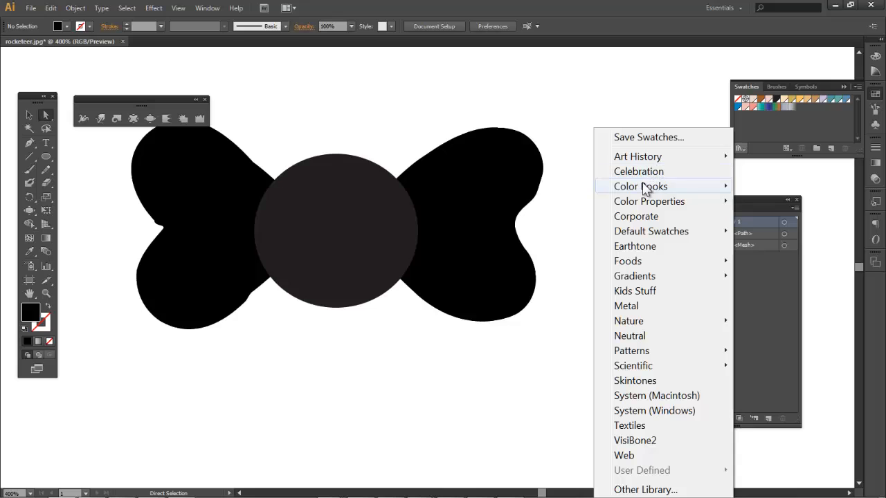
{"action": "mouse_move", "coordinate": [644, 189]}
{"action": "left_click", "coordinate": [463, 310]}
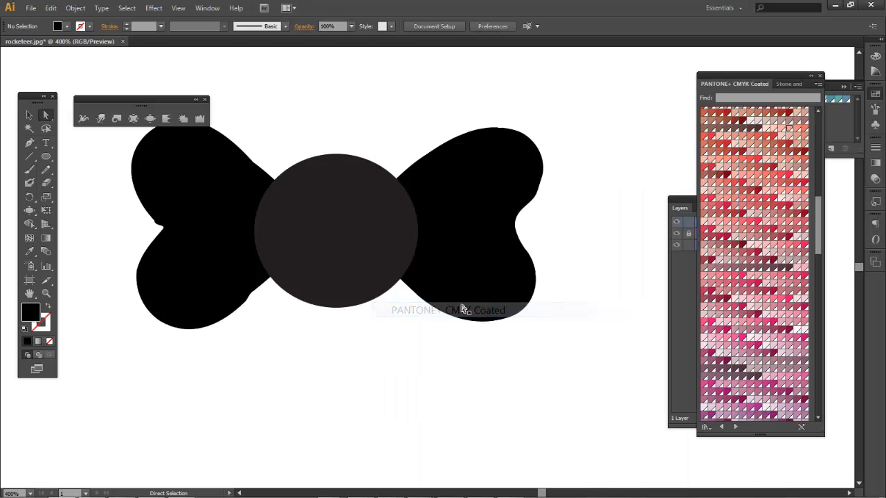
{"action": "left_click_drag", "start_coordinate": [821, 243], "coordinate": [822, 411]}
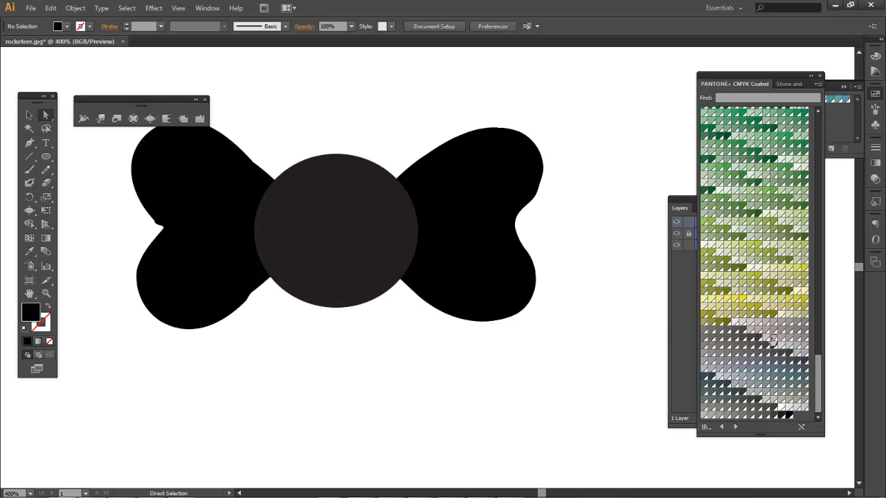
{"action": "left_click", "coordinate": [503, 292]}
Colour the right wing's mesh points with grey and mauve-grey PANTONE P 170-3 C
{"action": "left_click_drag", "start_coordinate": [767, 326], "coordinate": [487, 281]}
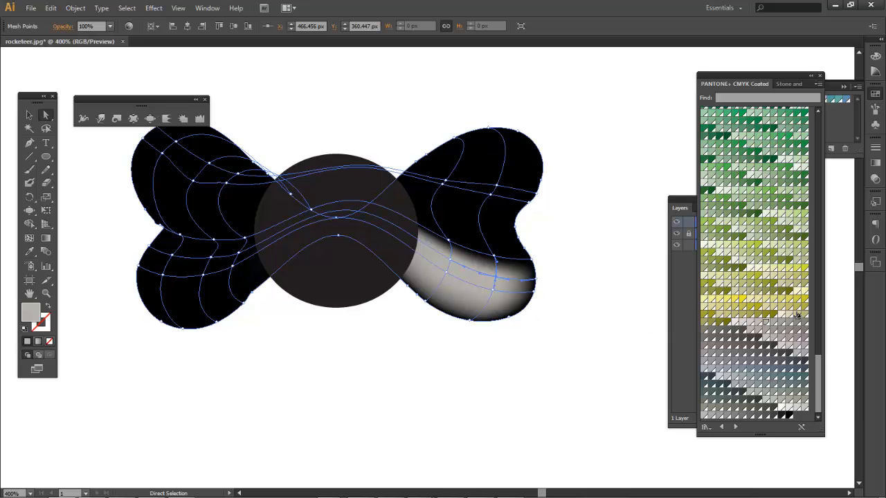
{"action": "left_click_drag", "start_coordinate": [777, 341], "coordinate": [480, 233]}
{"action": "left_click_drag", "start_coordinate": [765, 329], "coordinate": [472, 230]}
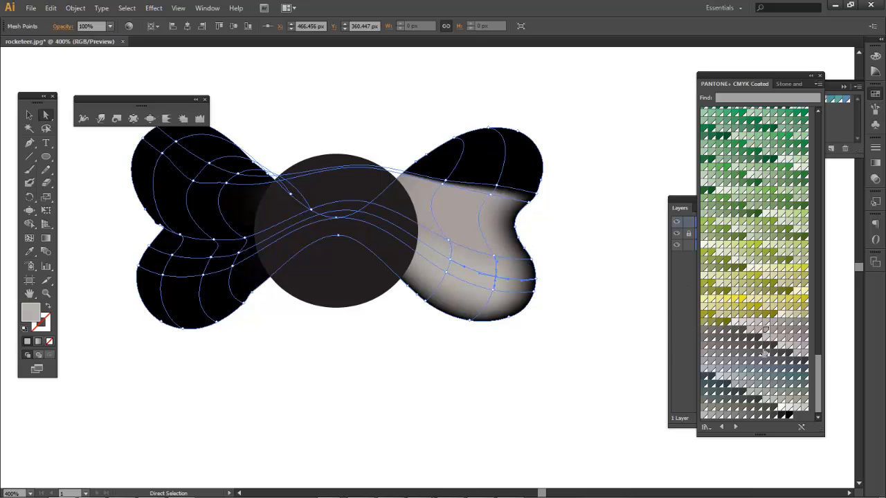
{"action": "left_click", "coordinate": [765, 331]}
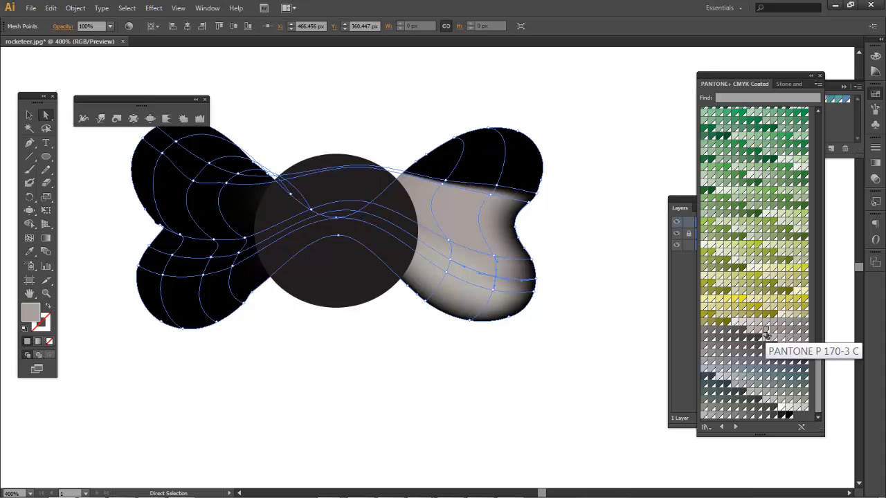
{"action": "left_click_drag", "start_coordinate": [766, 332], "coordinate": [451, 195]}
{"action": "left_click_drag", "start_coordinate": [483, 155], "coordinate": [499, 179]}
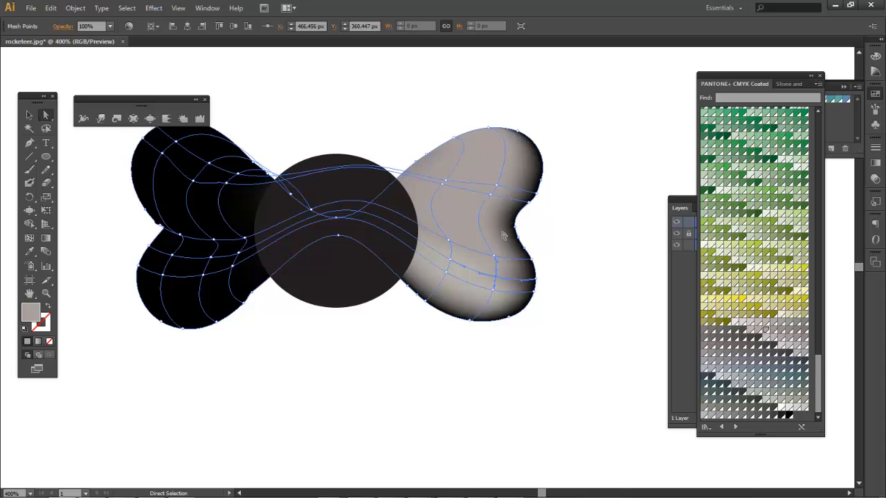
{"action": "left_click", "coordinate": [359, 411]}
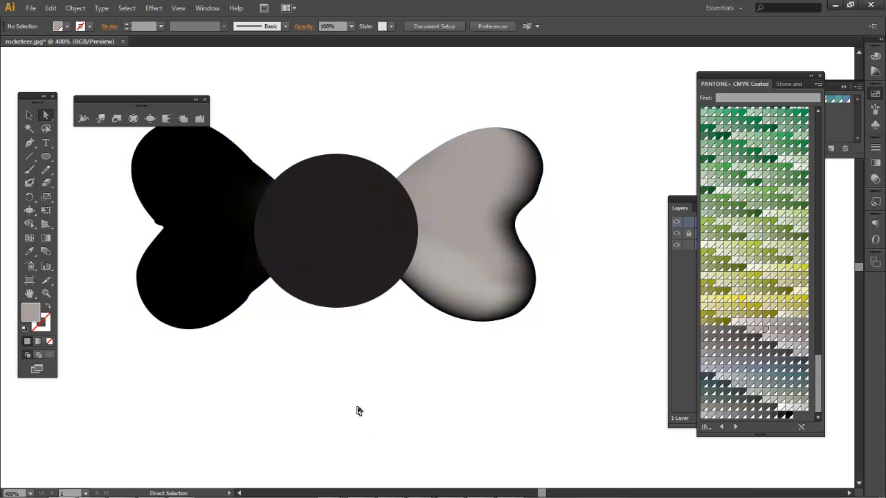
Shade the left wing with PANTONE P 174-7 C, blue-grey, and light grey on the lower lobe
{"action": "left_click", "coordinate": [222, 233]}
{"action": "left_click_drag", "start_coordinate": [729, 351], "coordinate": [251, 213]}
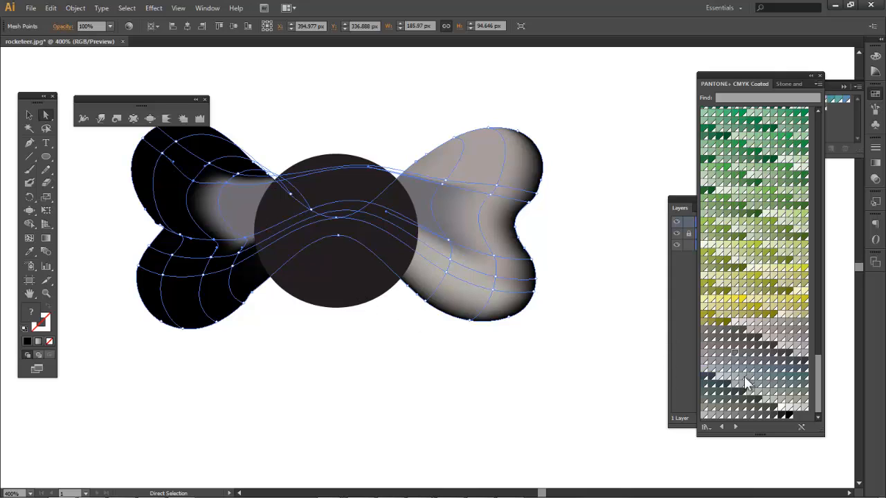
{"action": "left_click_drag", "start_coordinate": [751, 370], "coordinate": [212, 269]}
{"action": "left_click_drag", "start_coordinate": [750, 368], "coordinate": [224, 267]}
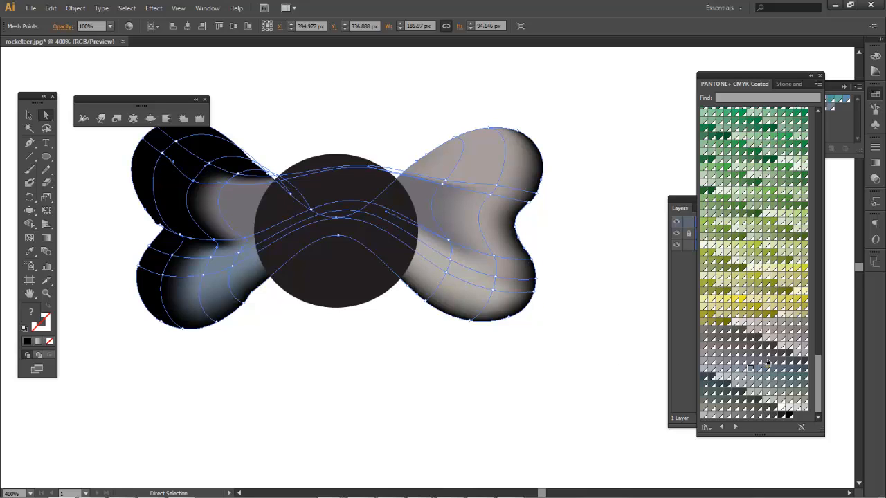
{"action": "left_click_drag", "start_coordinate": [774, 337], "coordinate": [165, 209]}
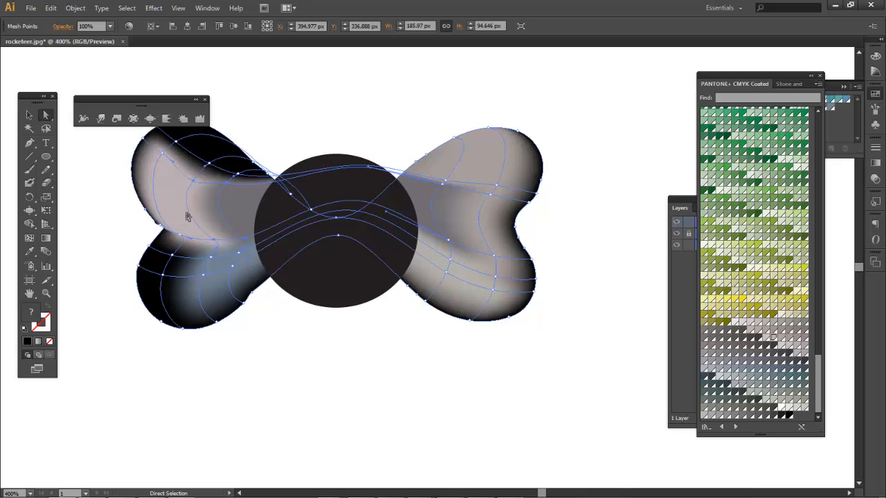
{"action": "left_click_drag", "start_coordinate": [774, 331], "coordinate": [210, 147]}
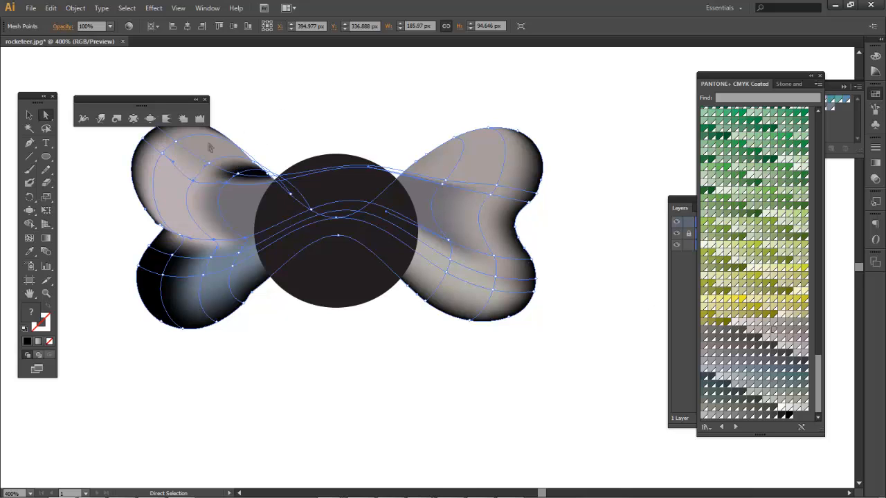
{"action": "left_click_drag", "start_coordinate": [774, 400], "coordinate": [159, 292]}
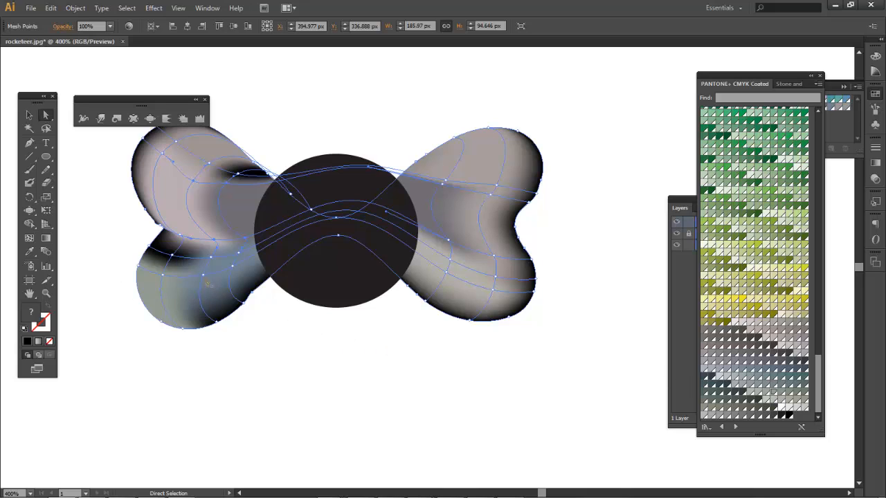
{"action": "left_click", "coordinate": [736, 362]}
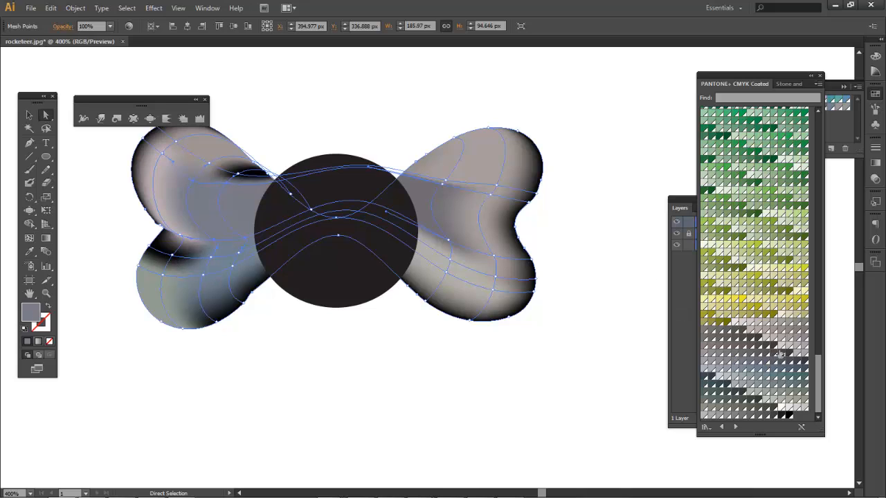
{"action": "left_click_drag", "start_coordinate": [780, 348], "coordinate": [186, 295]}
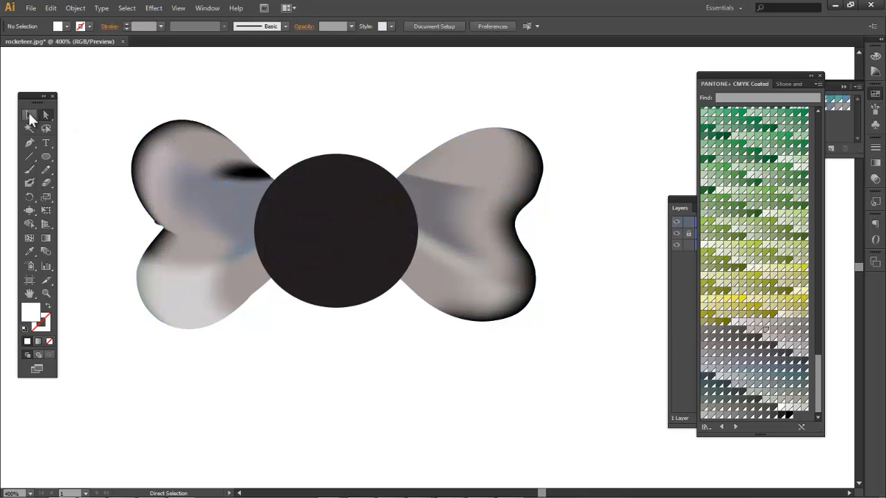
{"action": "left_click", "coordinate": [29, 117]}
{"action": "left_click", "coordinate": [313, 244]}
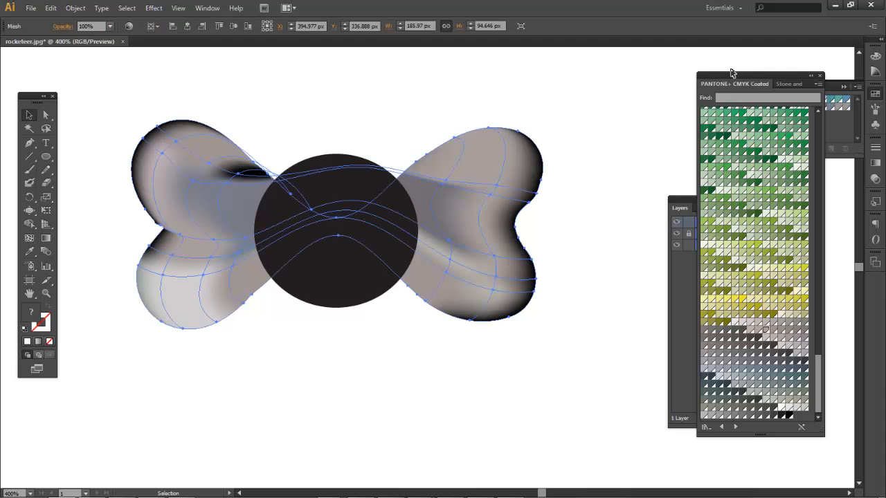
Unlock the circle's path in Layers and select the dark circle knot
{"action": "left_click_drag", "start_coordinate": [731, 73], "coordinate": [627, 283]}
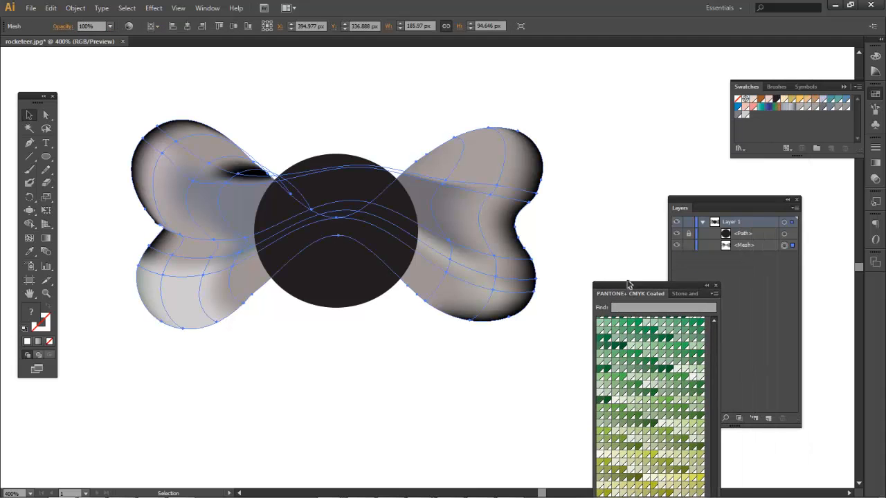
{"action": "left_click", "coordinate": [689, 234]}
{"action": "left_click", "coordinate": [732, 234]}
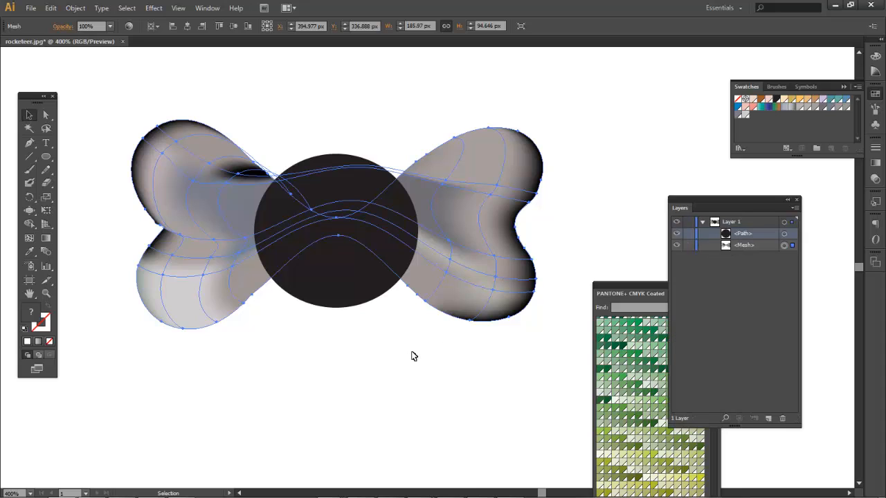
{"action": "left_click", "coordinate": [394, 336]}
{"action": "left_click", "coordinate": [337, 241]}
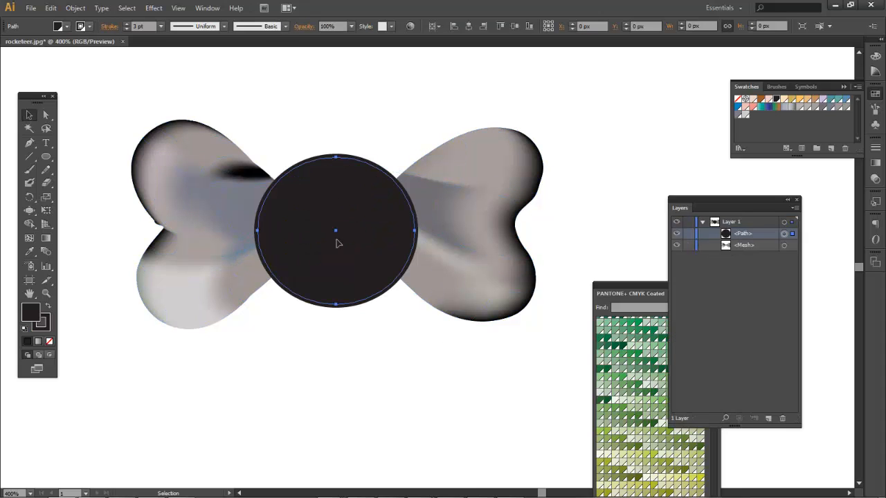
Load the Gradients > Simple Radial swatch library
{"action": "left_click", "coordinate": [65, 25]}
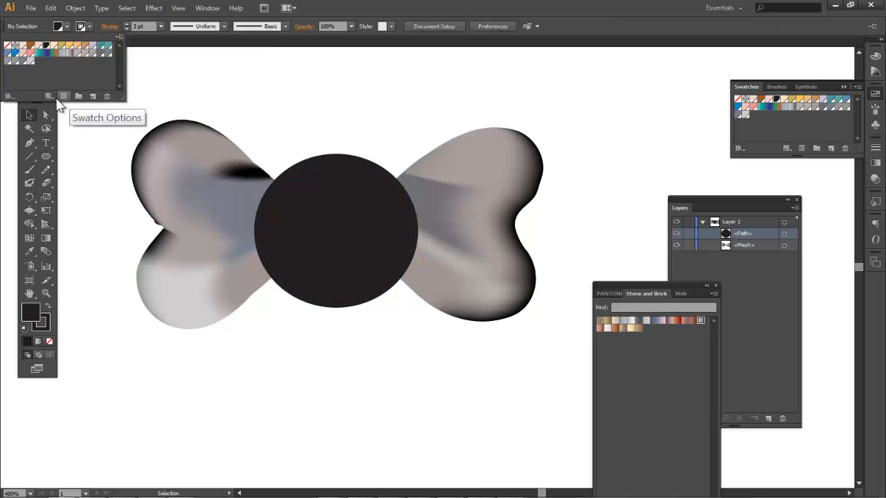
{"action": "left_click", "coordinate": [9, 96]}
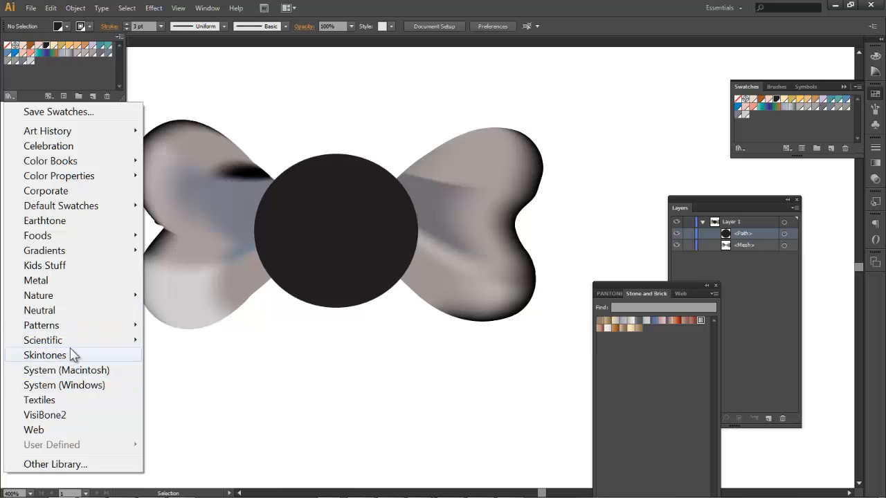
{"action": "mouse_move", "coordinate": [62, 254]}
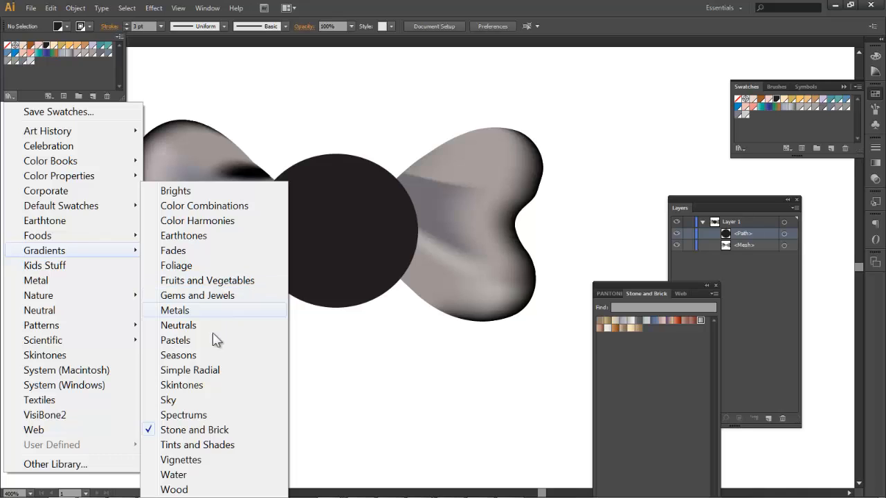
{"action": "left_click", "coordinate": [197, 371]}
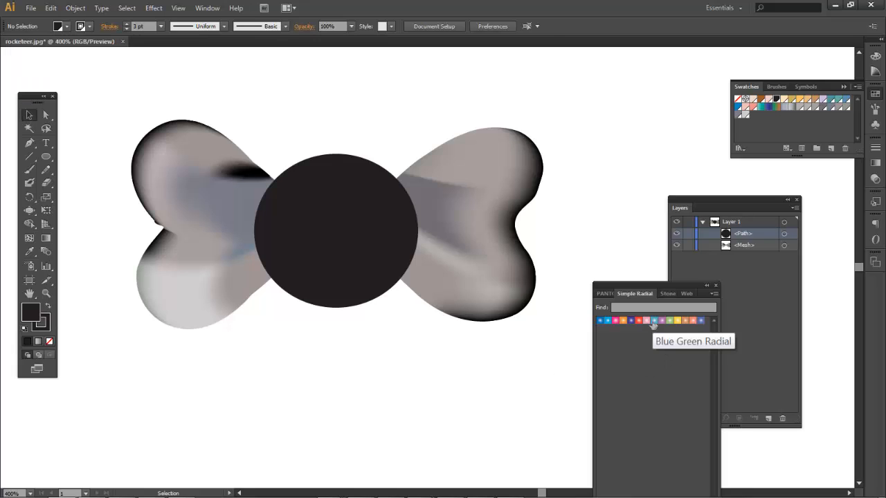
Drop the Blue Green Radial swatch onto the circle knot
{"action": "left_click_drag", "start_coordinate": [653, 324], "coordinate": [349, 239]}
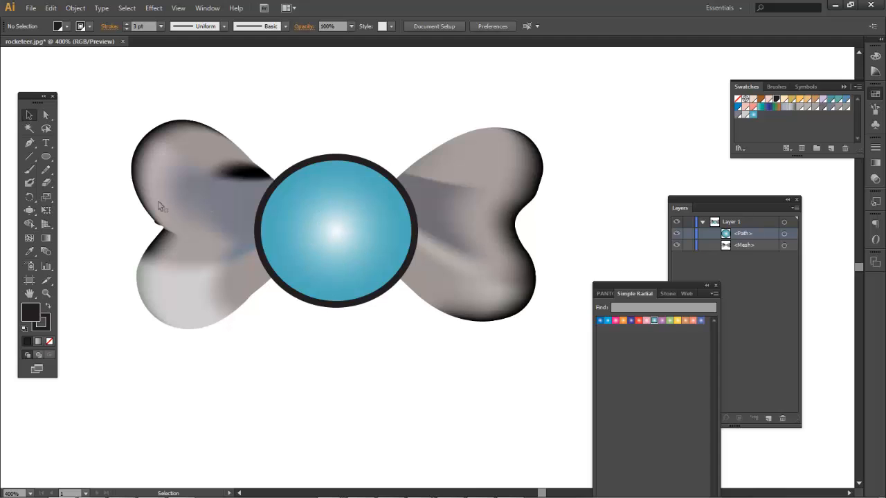
{"action": "left_click", "coordinate": [208, 7]}
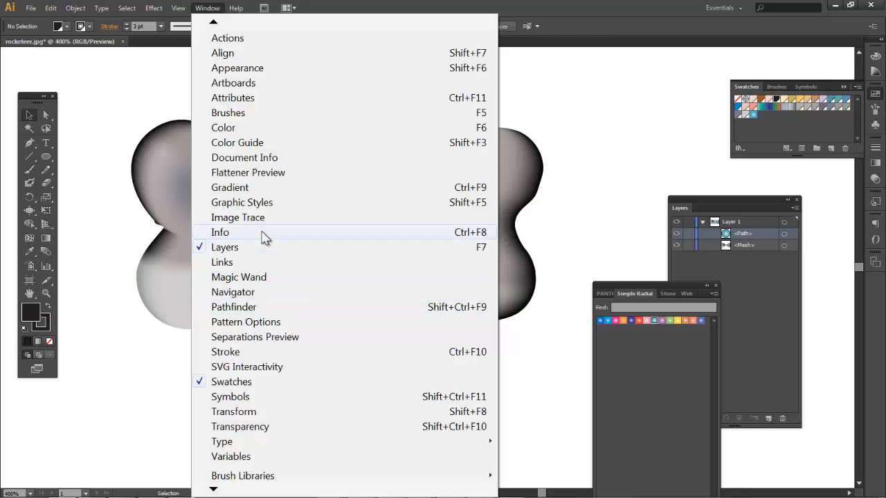
Float the Gradient panel, collapse Stroke/Transparency, close Layers, and select the blue circle
{"action": "left_click", "coordinate": [253, 184]}
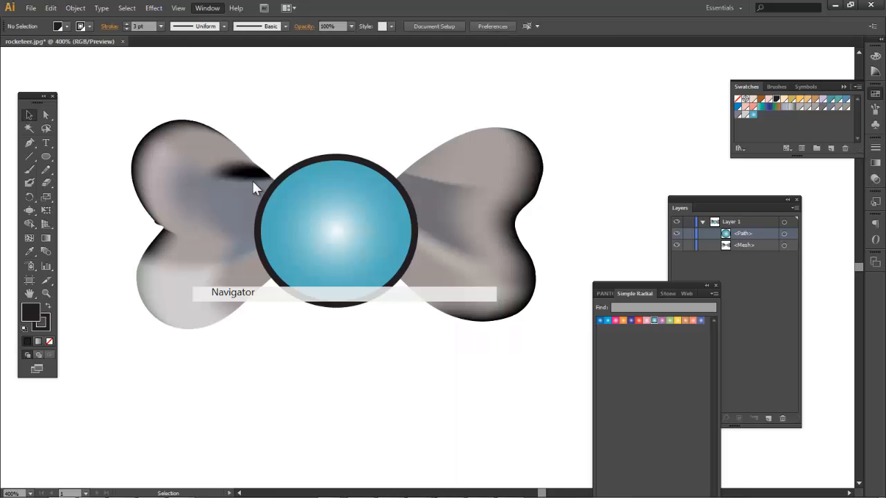
{"action": "mouse_move", "coordinate": [759, 142]}
{"action": "left_mouse_down"}
{"action": "mouse_move", "coordinate": [664, 118]}
{"action": "mouse_move", "coordinate": [587, 82]}
{"action": "left_mouse_up"}
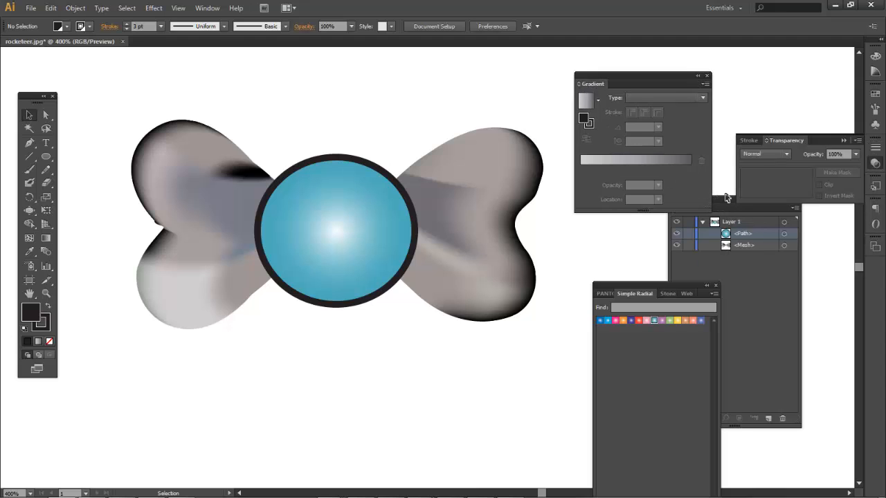
{"action": "left_click_drag", "start_coordinate": [726, 198], "coordinate": [786, 228]}
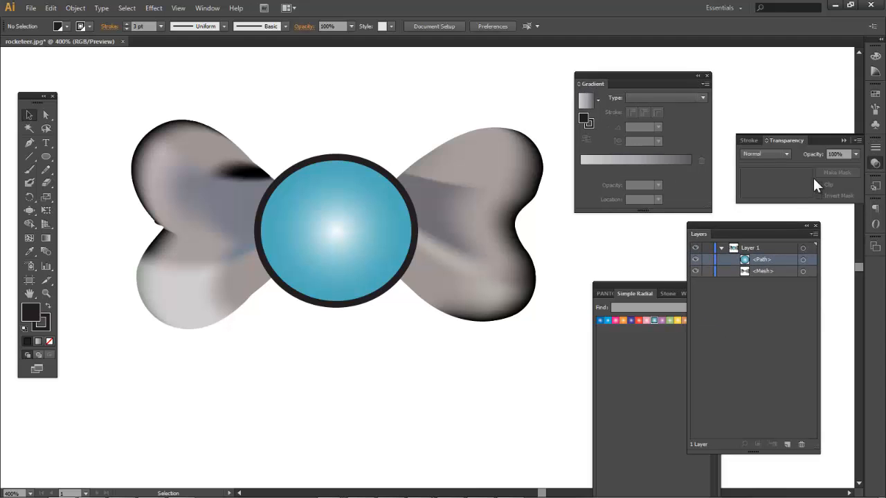
{"action": "left_click", "coordinate": [842, 141]}
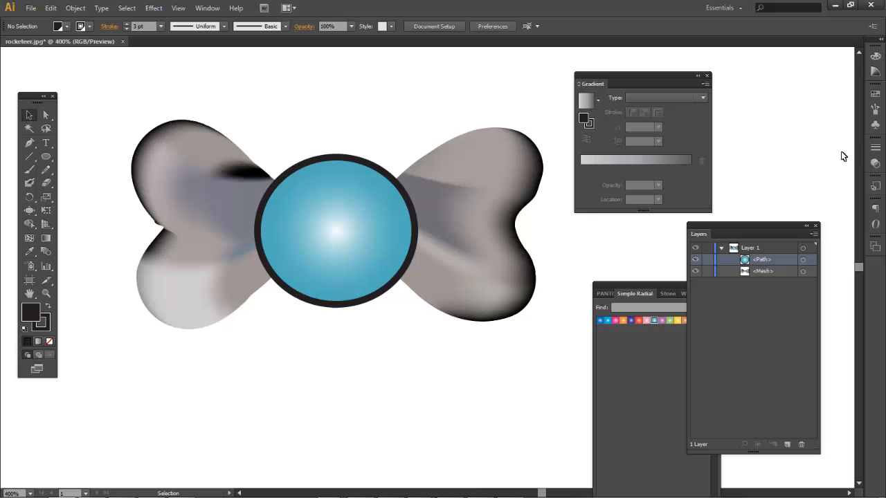
{"action": "left_click", "coordinate": [817, 226]}
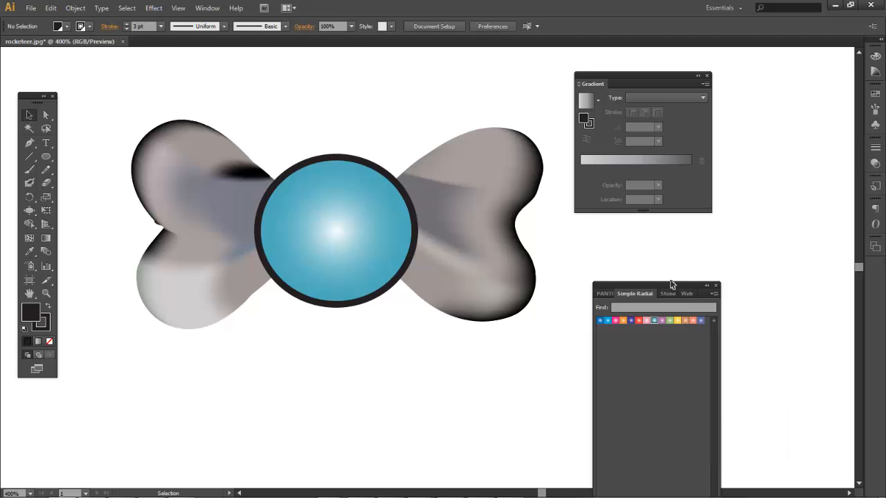
{"action": "left_click_drag", "start_coordinate": [683, 285], "coordinate": [756, 273]}
{"action": "left_click", "coordinate": [333, 276]}
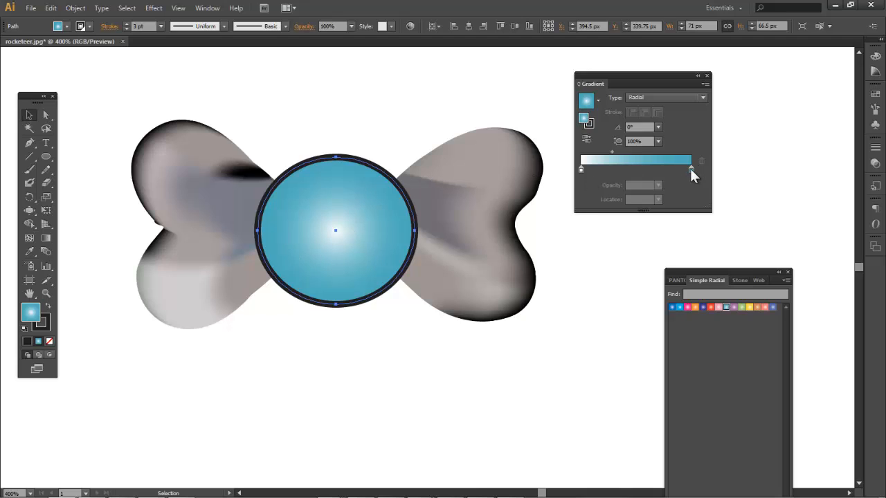
Rearrange the gradient stops, trying and removing a black middle stop, white centre at 20.2%
{"action": "left_click_drag", "start_coordinate": [690, 168], "coordinate": [642, 169]}
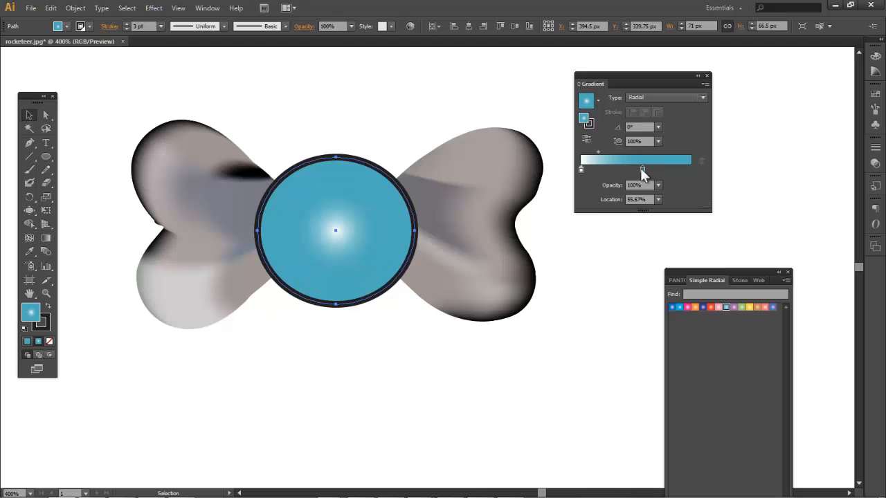
{"action": "left_click_drag", "start_coordinate": [581, 169], "coordinate": [671, 174]}
{"action": "left_click", "coordinate": [644, 170]}
{"action": "double_click", "coordinate": [644, 170]}
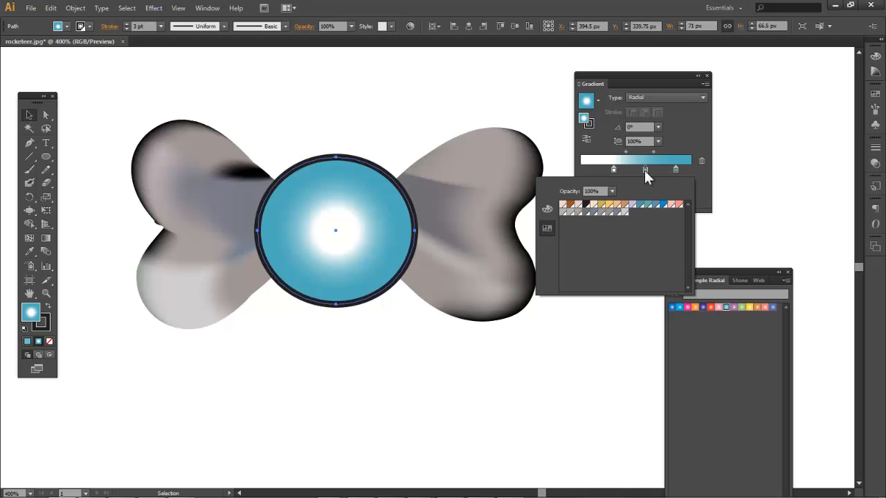
{"action": "left_click", "coordinate": [586, 205]}
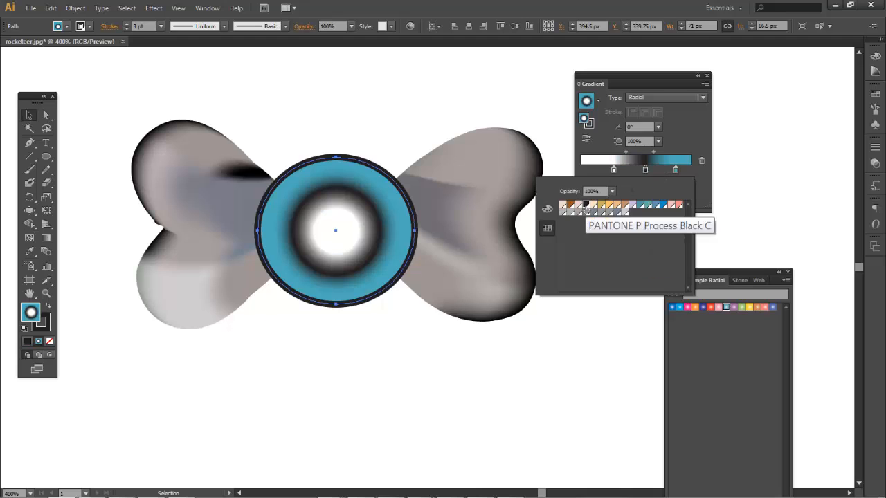
{"action": "left_click", "coordinate": [654, 174]}
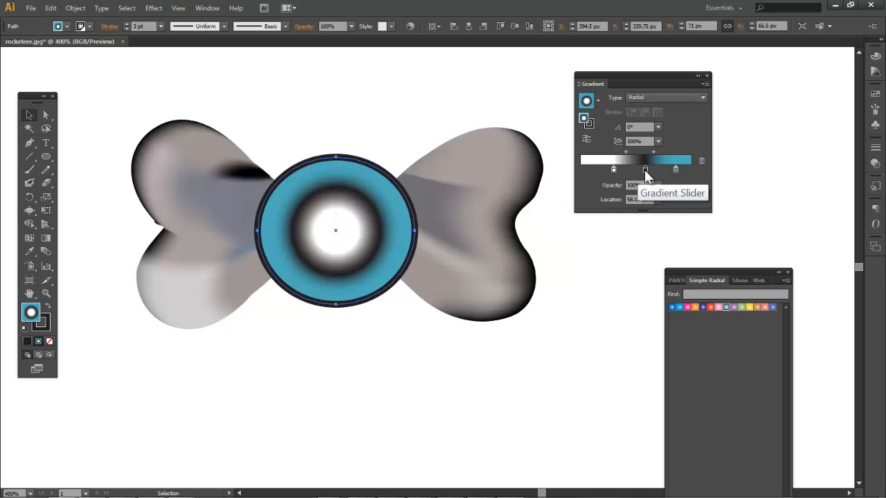
{"action": "left_click_drag", "start_coordinate": [644, 170], "coordinate": [616, 217]}
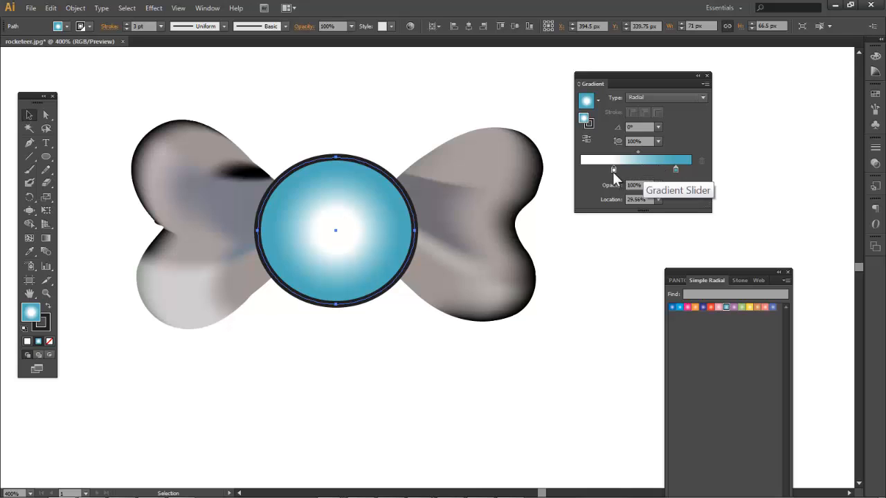
{"action": "left_click_drag", "start_coordinate": [612, 172], "coordinate": [602, 171]}
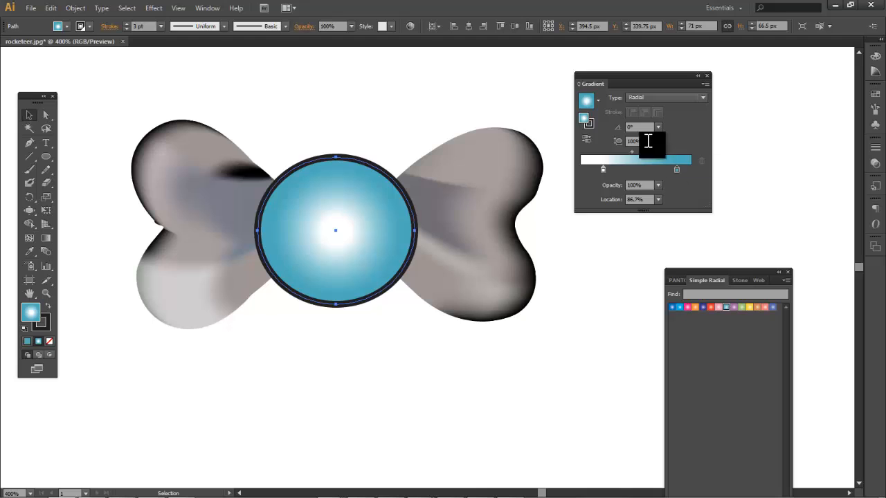
Make the outer stop 100% opaque black and shrink the white centre to 2.96%
{"action": "left_click", "coordinate": [658, 186]}
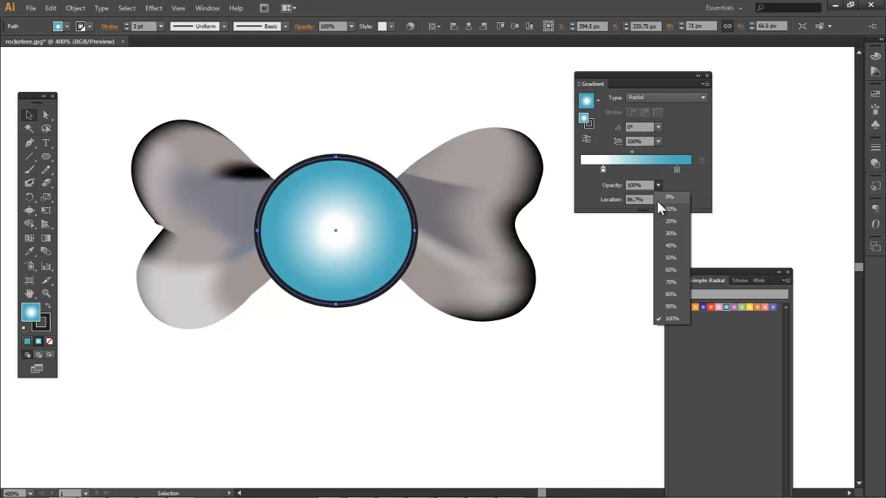
{"action": "left_click", "coordinate": [665, 220]}
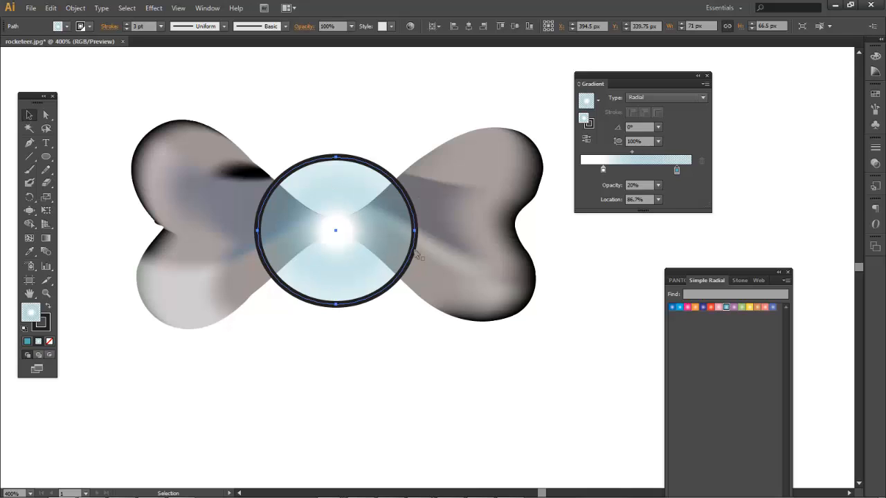
{"action": "left_click", "coordinate": [658, 186]}
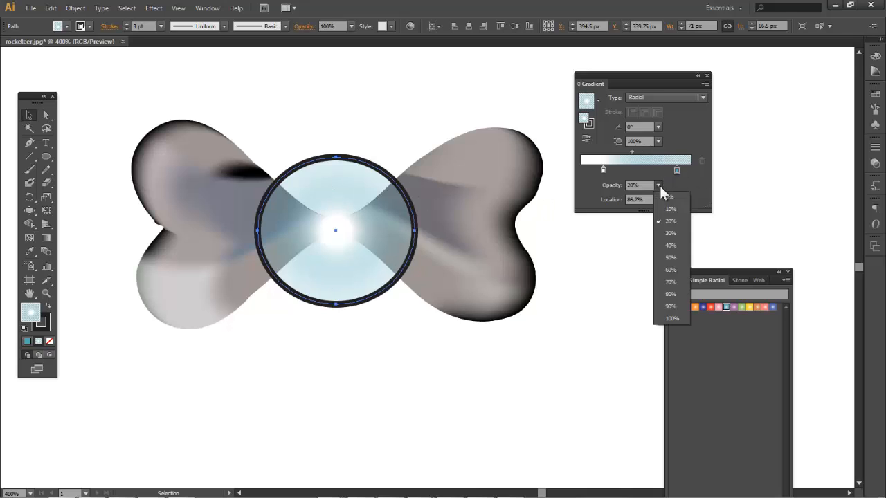
{"action": "left_click", "coordinate": [675, 316]}
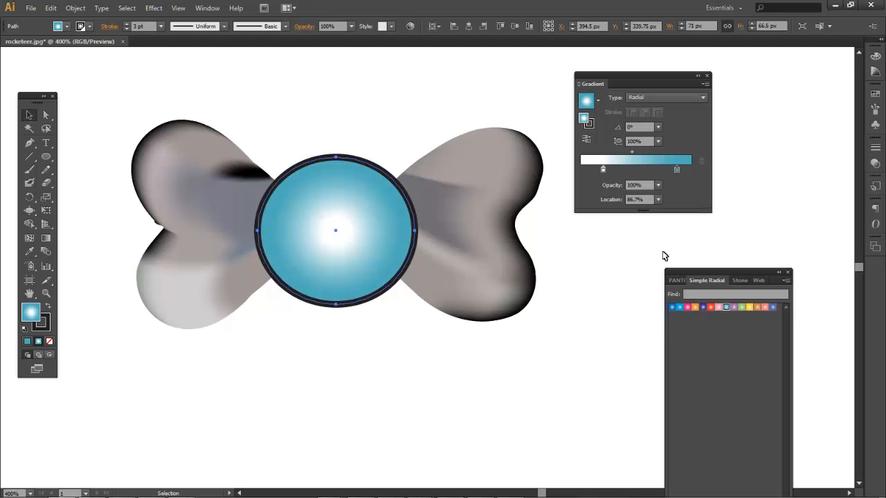
{"action": "double_click", "coordinate": [677, 171]}
{"action": "left_click", "coordinate": [586, 205]}
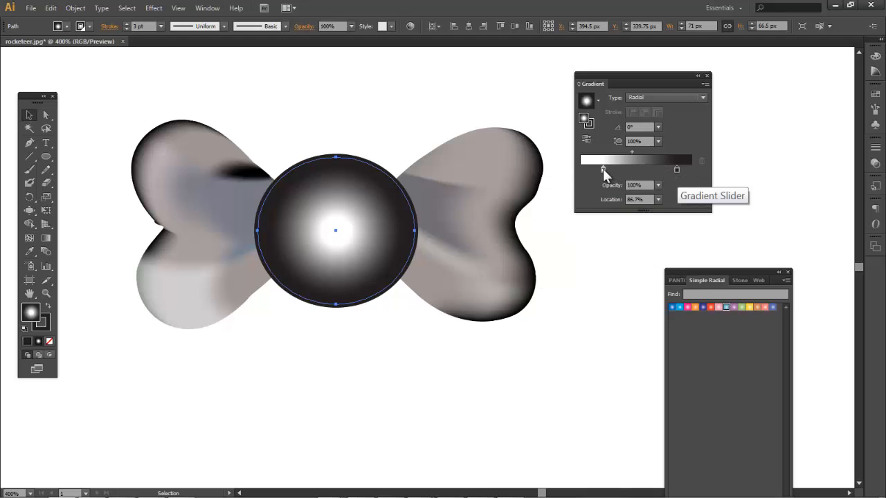
{"action": "left_click_drag", "start_coordinate": [603, 168], "coordinate": [584, 168]}
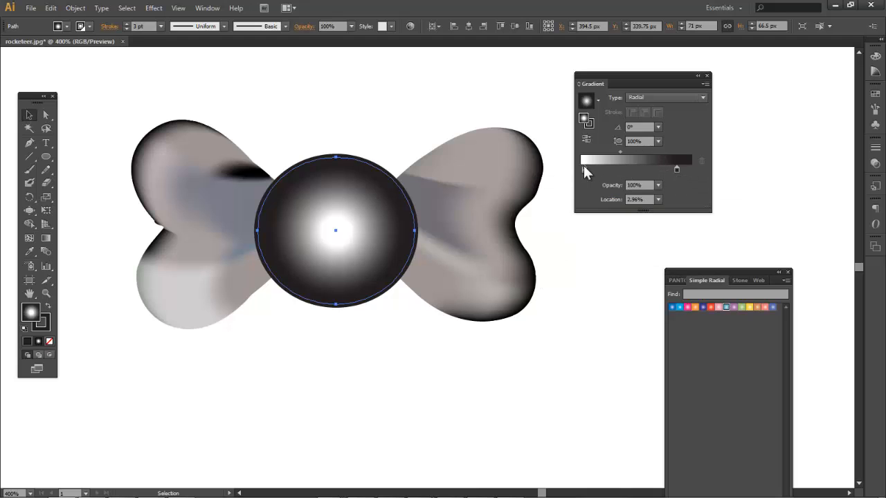
Redraw and rotate the circle's radial gradient with the Gradient Tool, then reselect the circle
{"action": "left_click", "coordinate": [44, 240]}
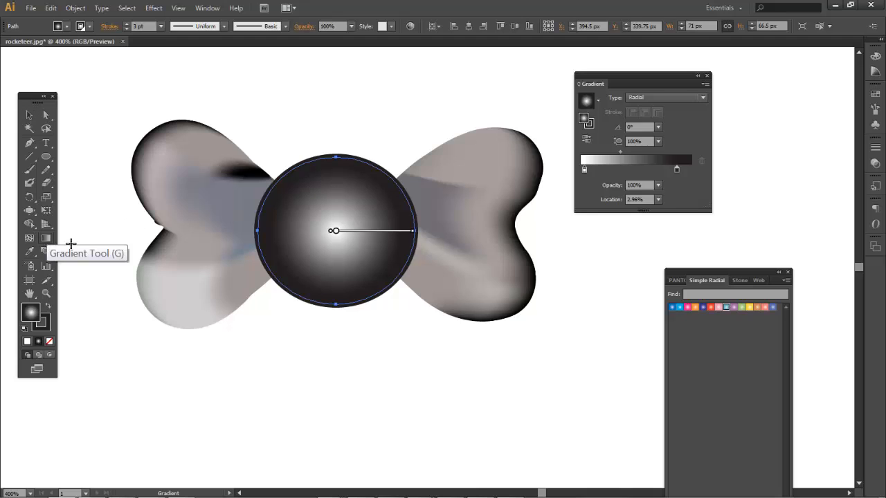
{"action": "left_click_drag", "start_coordinate": [333, 233], "coordinate": [362, 177]}
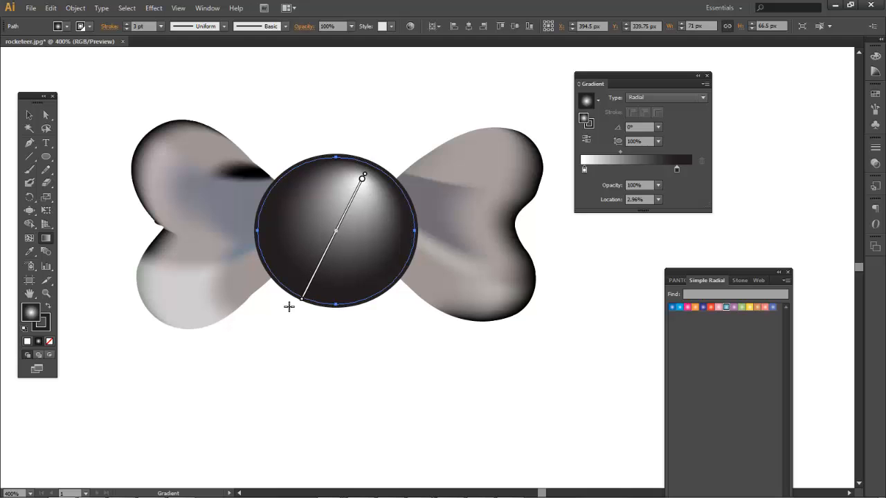
{"action": "mouse_move", "coordinate": [298, 303]}
{"action": "left_mouse_down"}
{"action": "mouse_move", "coordinate": [263, 229]}
{"action": "mouse_move", "coordinate": [311, 197]}
{"action": "mouse_move", "coordinate": [261, 213]}
{"action": "left_mouse_up"}
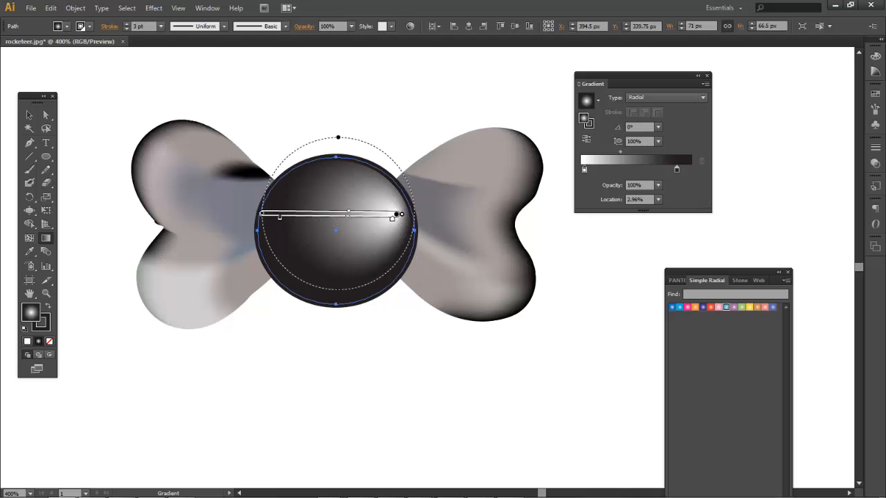
{"action": "mouse_move", "coordinate": [349, 214]}
{"action": "left_mouse_down"}
{"action": "mouse_move", "coordinate": [310, 214]}
{"action": "mouse_move", "coordinate": [352, 214]}
{"action": "left_mouse_up"}
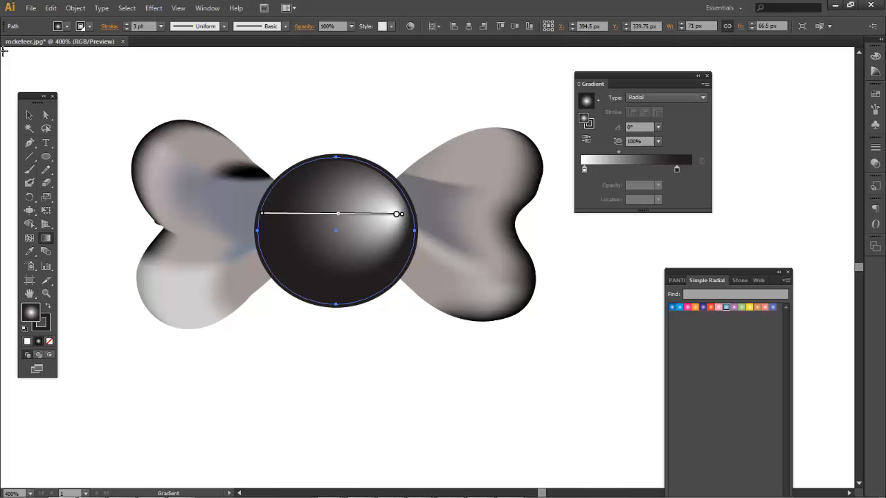
{"action": "left_click", "coordinate": [29, 114]}
{"action": "left_click", "coordinate": [215, 429]}
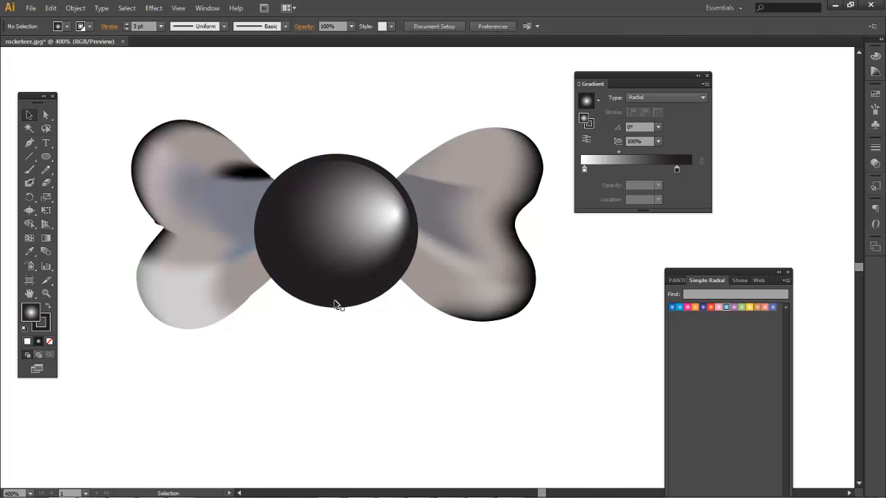
{"action": "left_click", "coordinate": [352, 255]}
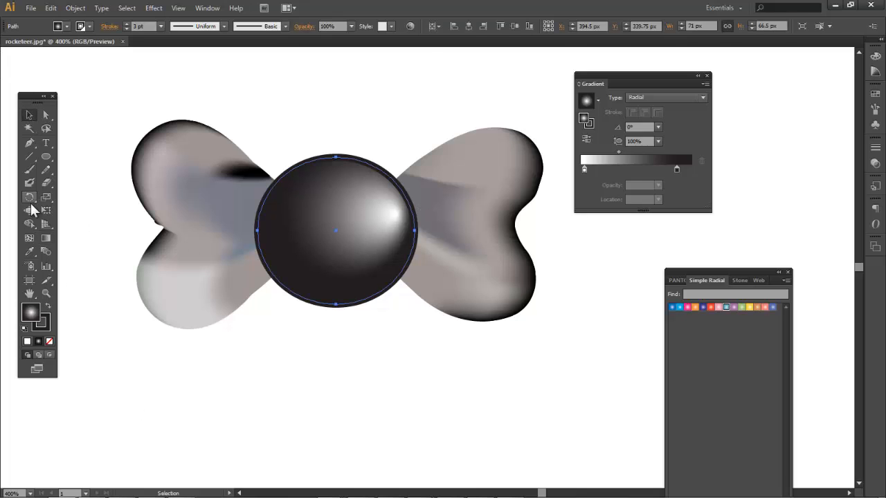
Swing the white highlight to the sphere's lower right, deselect, and zoom out
{"action": "left_click", "coordinate": [45, 237]}
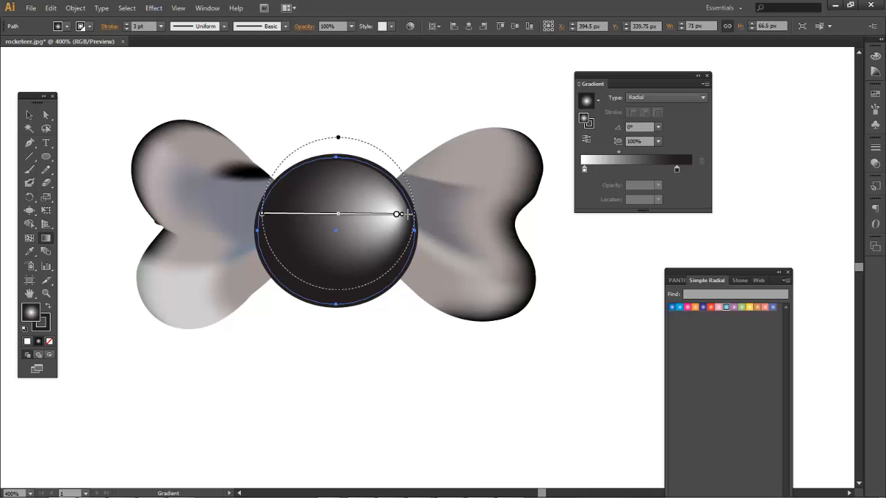
{"action": "left_click_drag", "start_coordinate": [400, 214], "coordinate": [408, 242]}
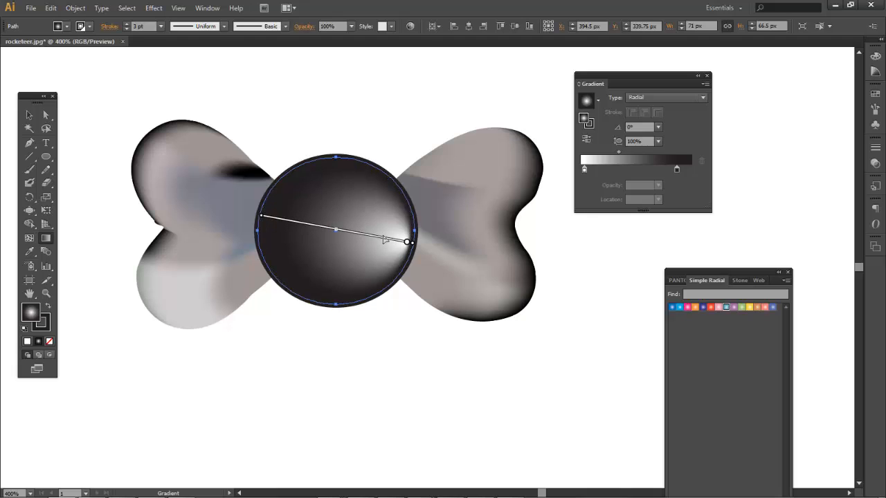
{"action": "left_click", "coordinate": [426, 334]}
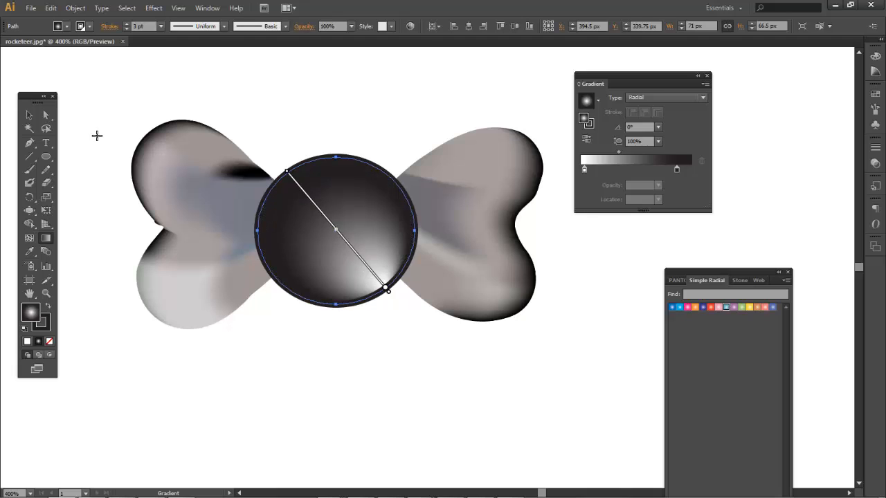
{"action": "left_click", "coordinate": [29, 115]}
{"action": "left_click", "coordinate": [115, 113]}
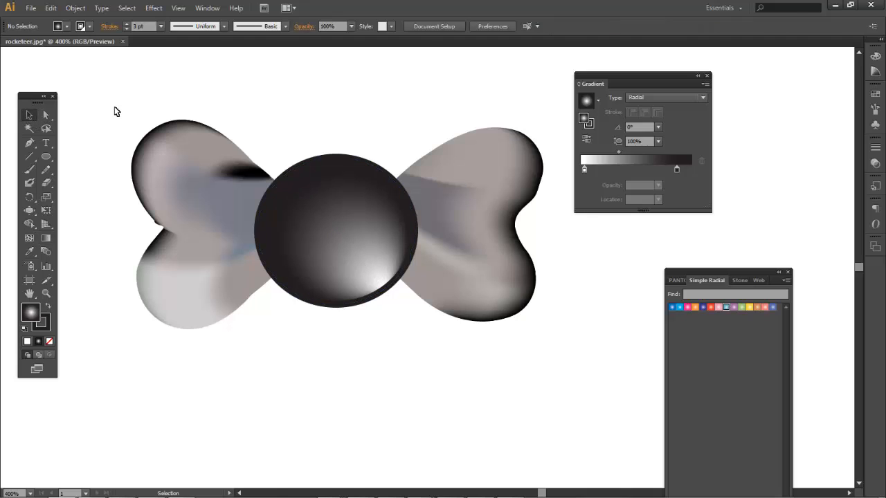
{"action": "key", "text": "ctrl+minus"}
{"action": "key", "text": "ctrl+minus"}
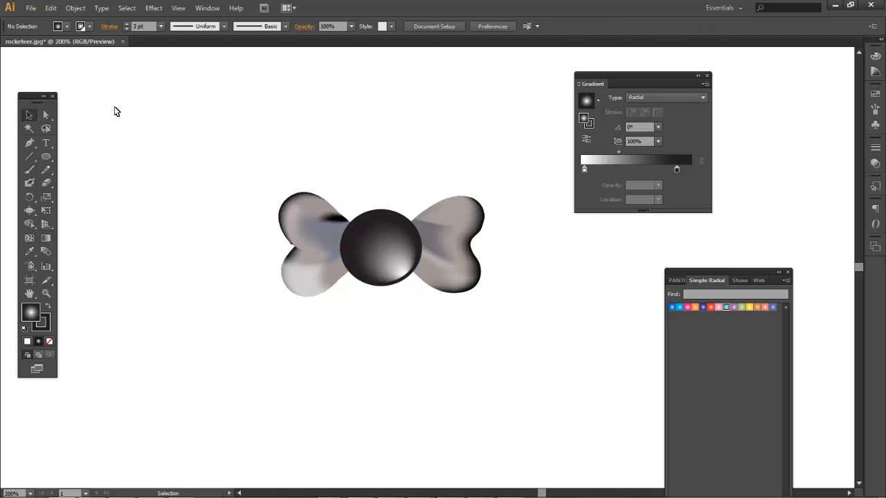
Select the bow-tie mesh and start an Effect > Stylize > Drop Shadow with Preview on
{"action": "left_click_drag", "start_coordinate": [393, 341], "coordinate": [269, 309]}
{"action": "left_click", "coordinate": [276, 211]}
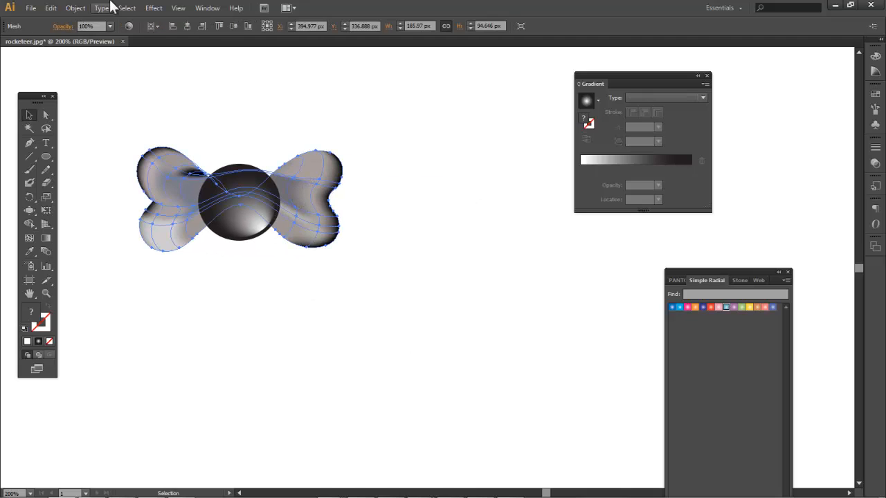
{"action": "left_click", "coordinate": [154, 7]}
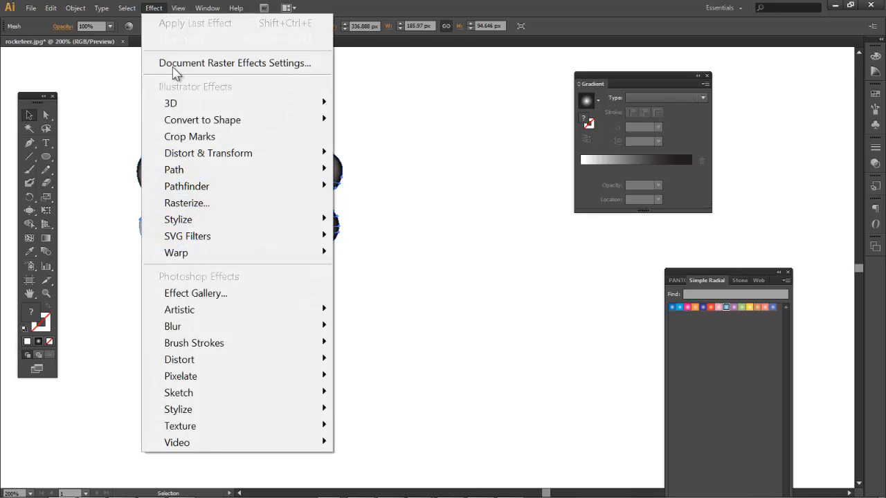
{"action": "mouse_move", "coordinate": [327, 223]}
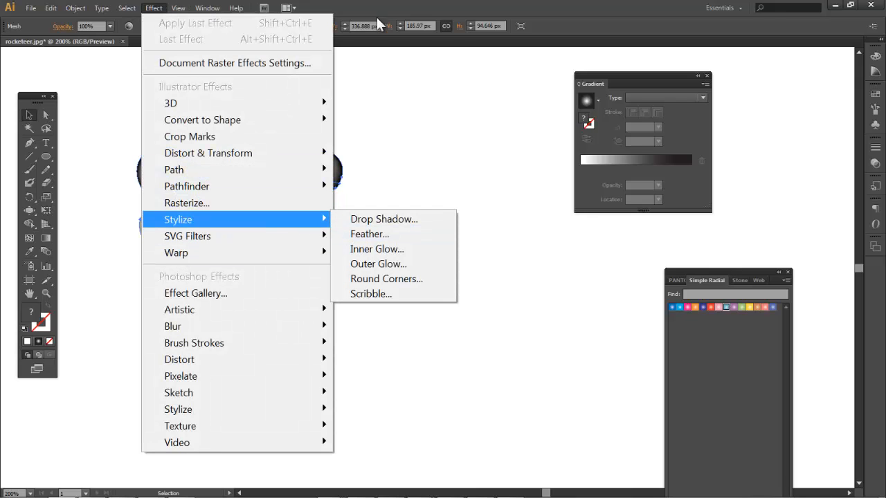
{"action": "left_click", "coordinate": [418, 221]}
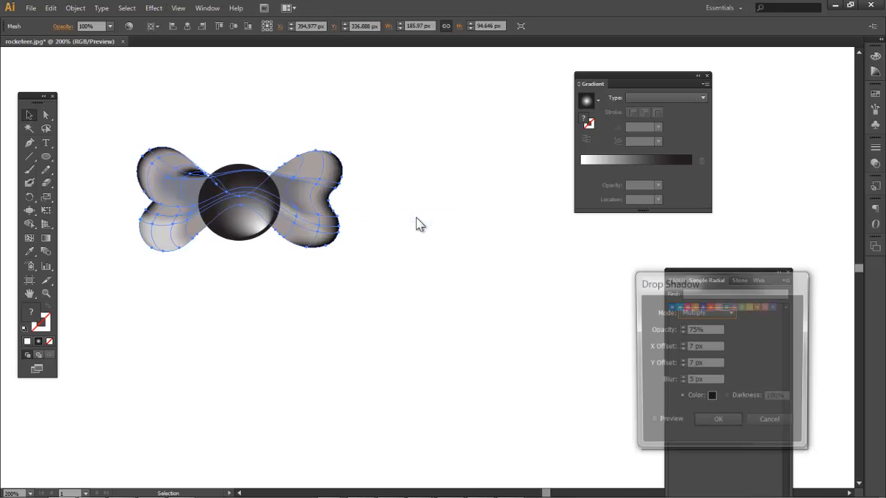
{"action": "left_click", "coordinate": [651, 423]}
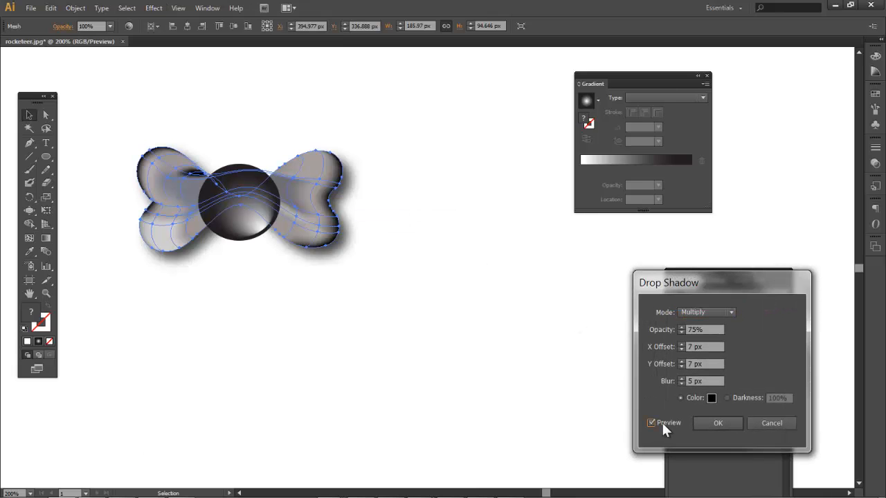
Set the drop shadow offsets to X 5 px and Y 4 px and apply it
{"action": "left_click", "coordinate": [682, 350]}
{"action": "left_click", "coordinate": [682, 350]}
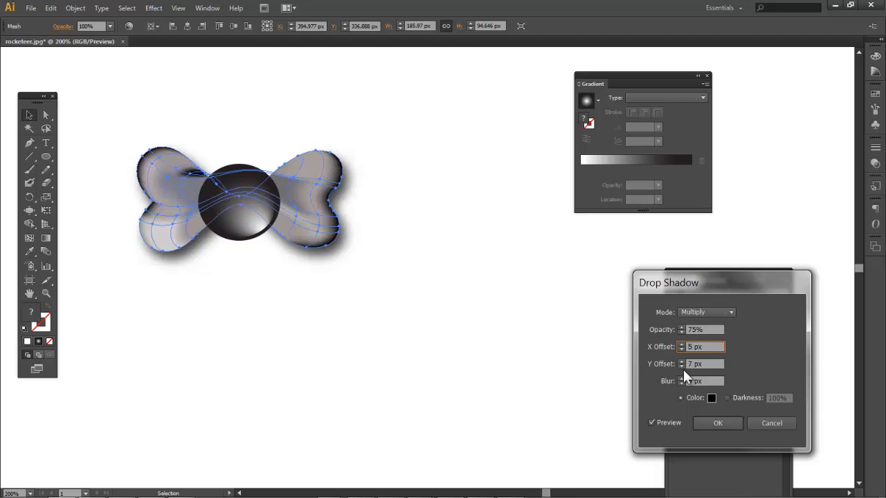
{"action": "left_click", "coordinate": [682, 367]}
{"action": "left_click", "coordinate": [682, 367]}
{"action": "left_click", "coordinate": [682, 367]}
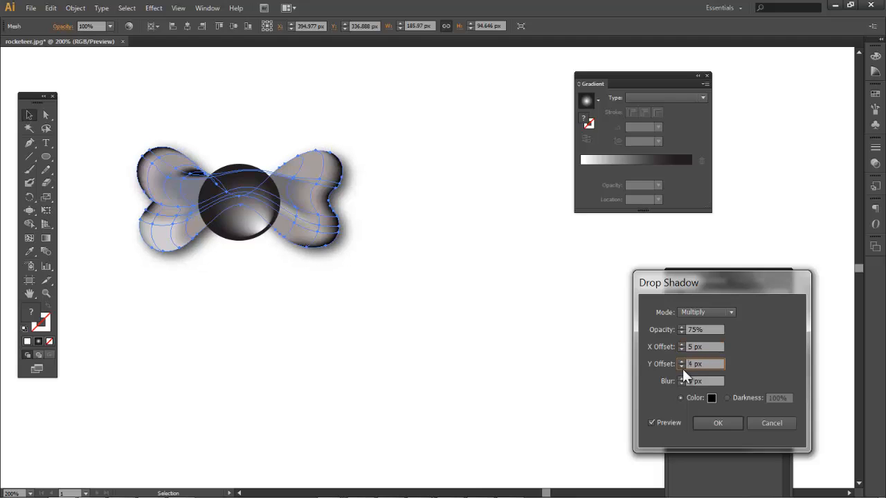
{"action": "left_click", "coordinate": [716, 423]}
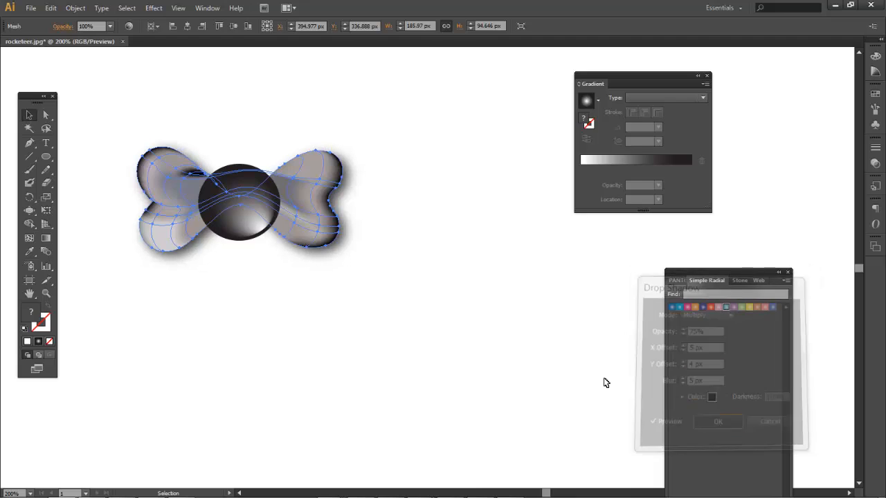
Deselect the bow tie and check the shadow at different zoom levels, ending at 200%
{"action": "left_click", "coordinate": [535, 379]}
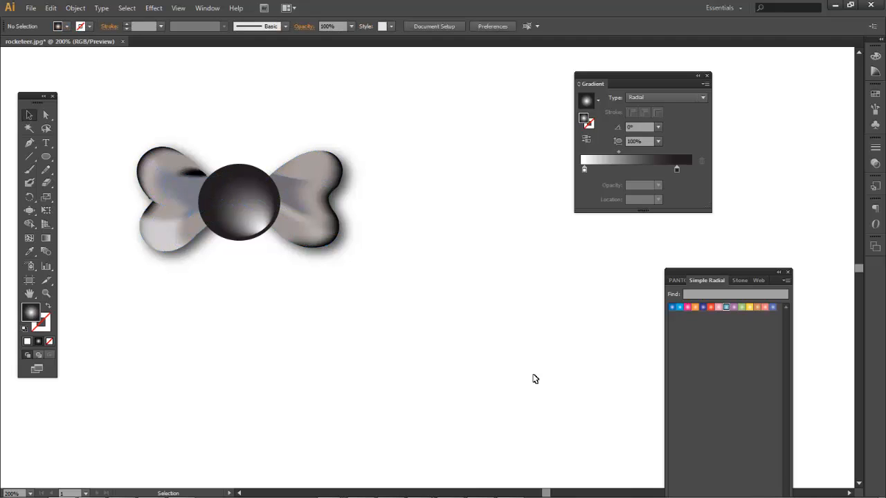
{"action": "key", "text": "ctrl+minus"}
{"action": "key", "text": "ctrl+minus"}
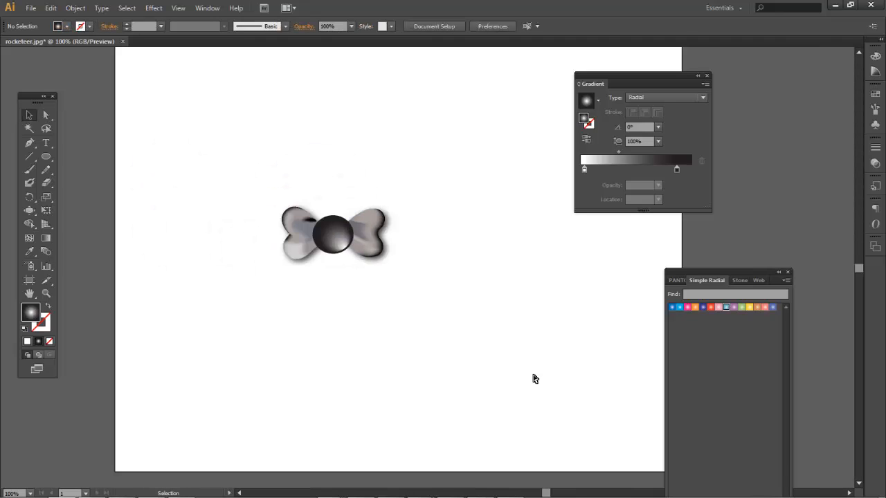
{"action": "key", "text": "ctrl+plus"}
{"action": "key", "text": "ctrl+plus"}
{"action": "key", "text": "ctrl+minus"}
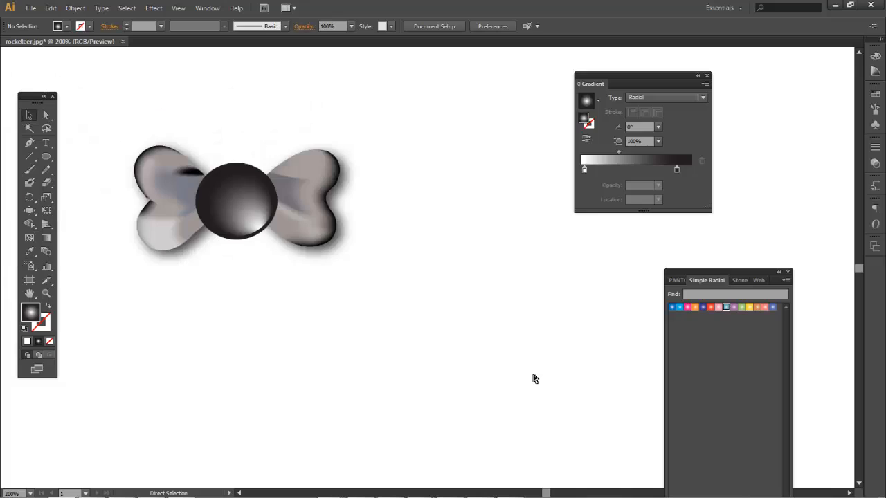